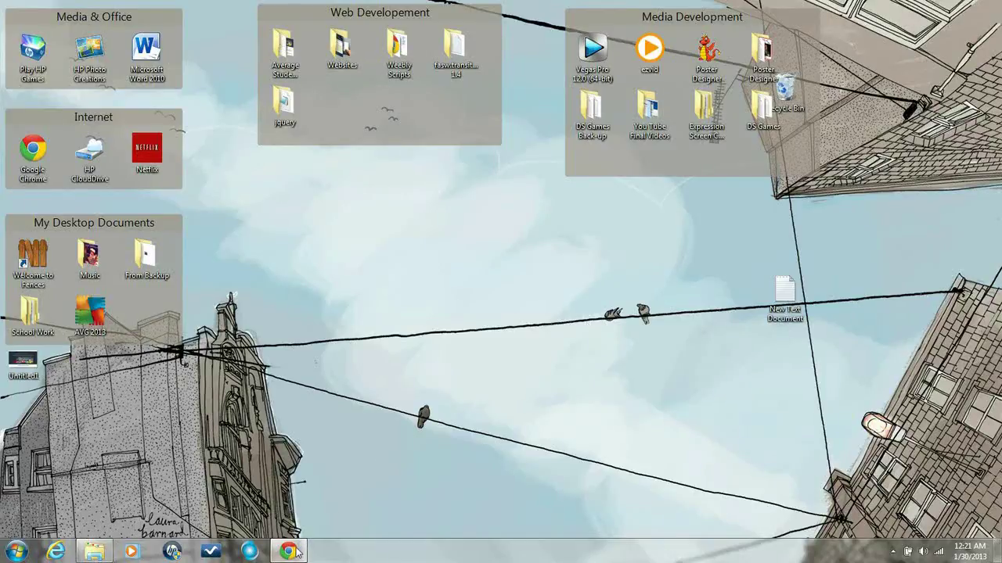
Bring Chrome forward, check the weebly.com and rollover tutorial tabs, and end on Weebly.
click(289, 552)
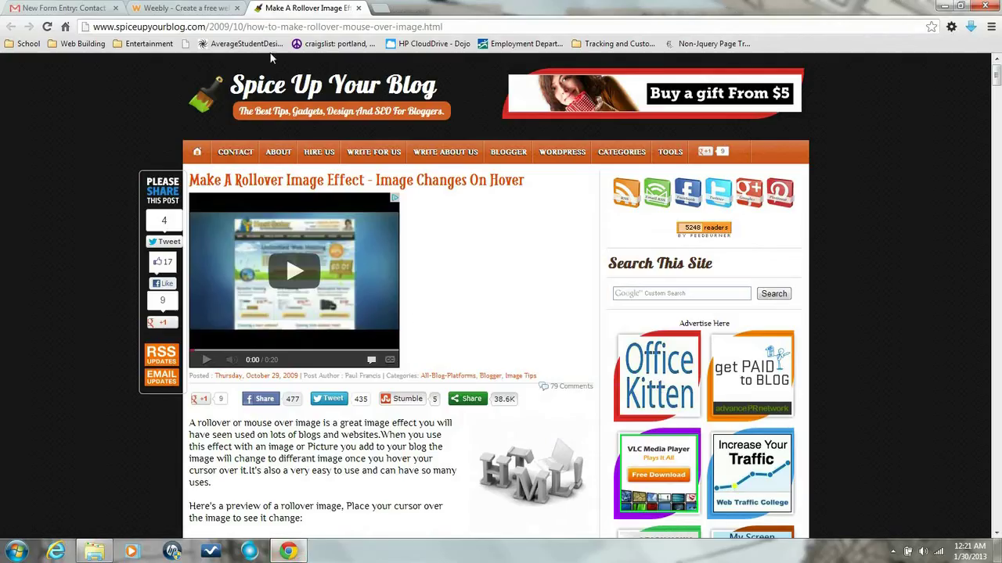
click(184, 8)
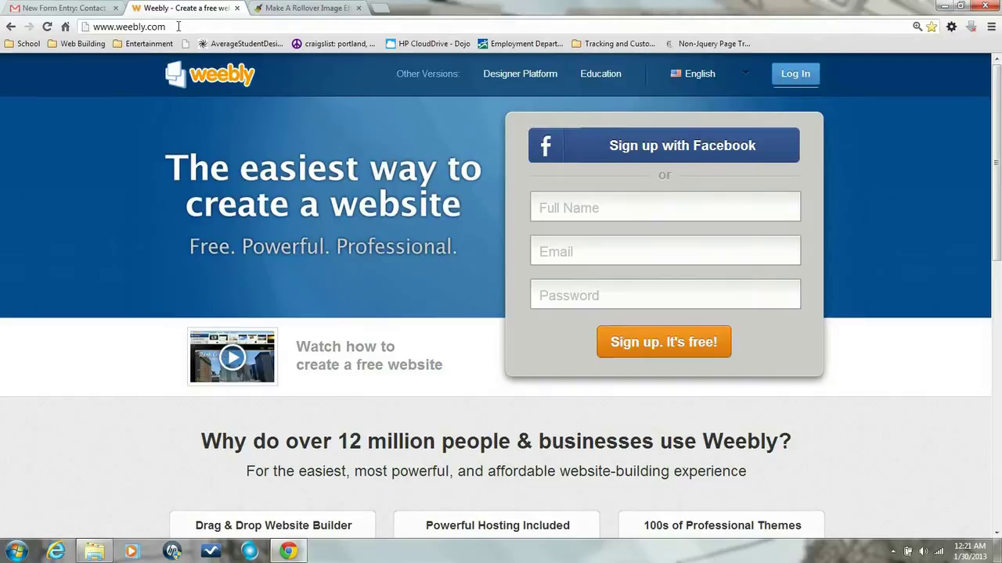
drag(175, 26, 92, 26)
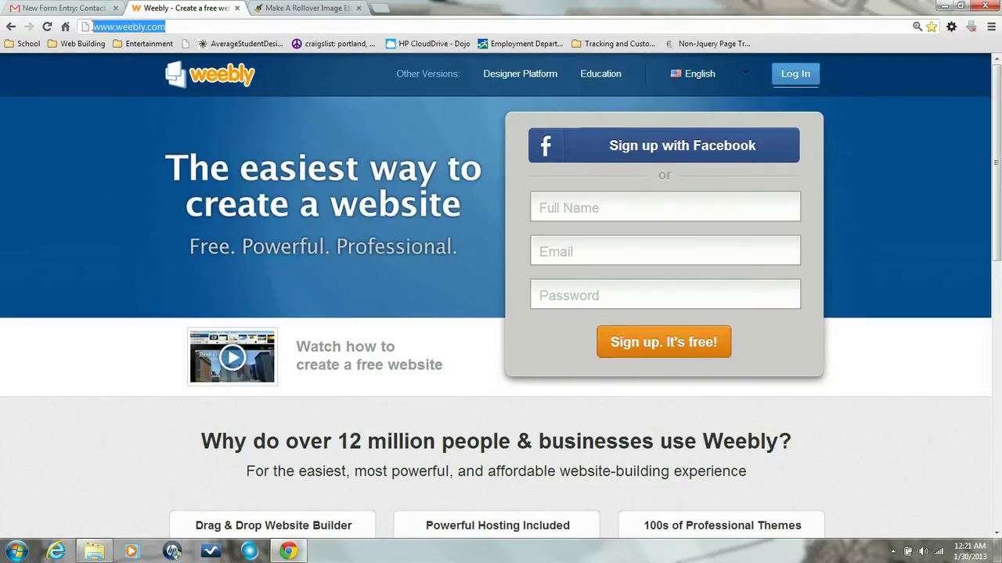
click(302, 11)
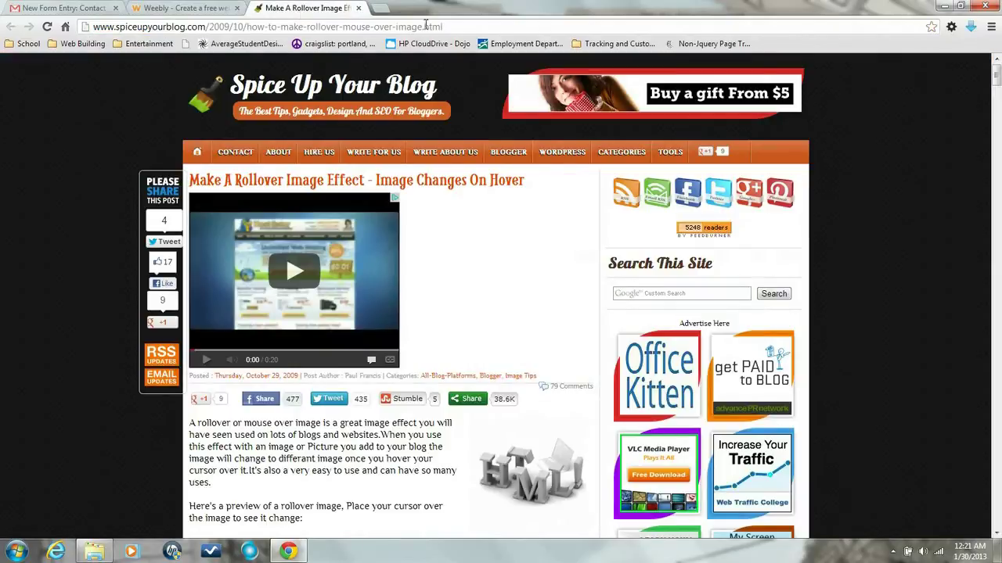
drag(447, 27, 86, 26)
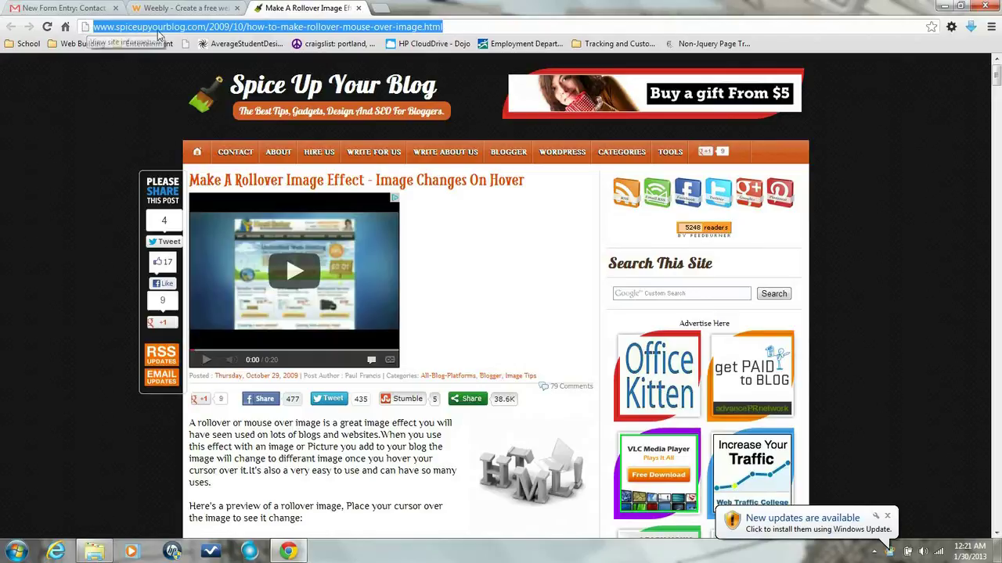
click(179, 11)
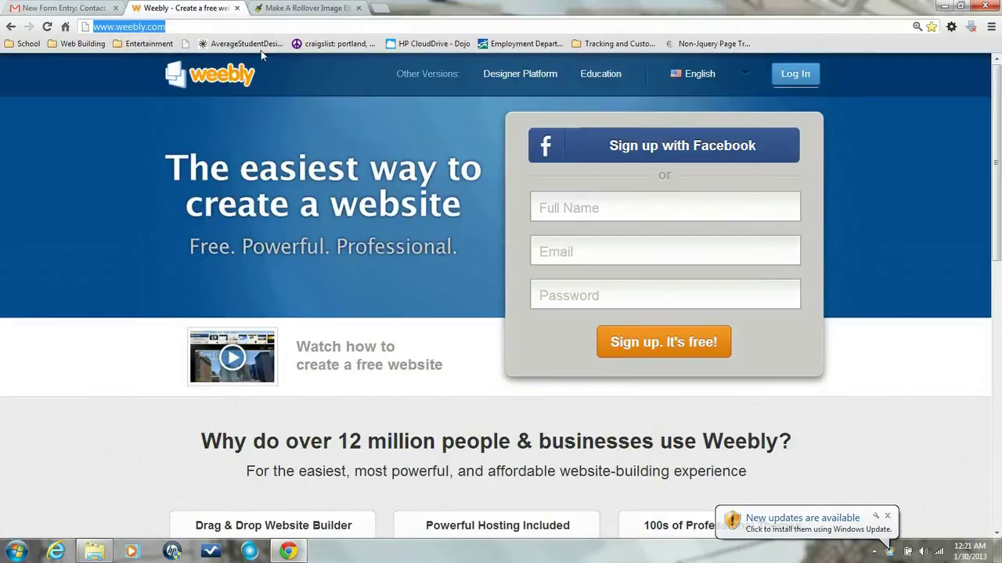
Log in to Weebly with the account e-mail and password.
click(803, 78)
click(803, 78)
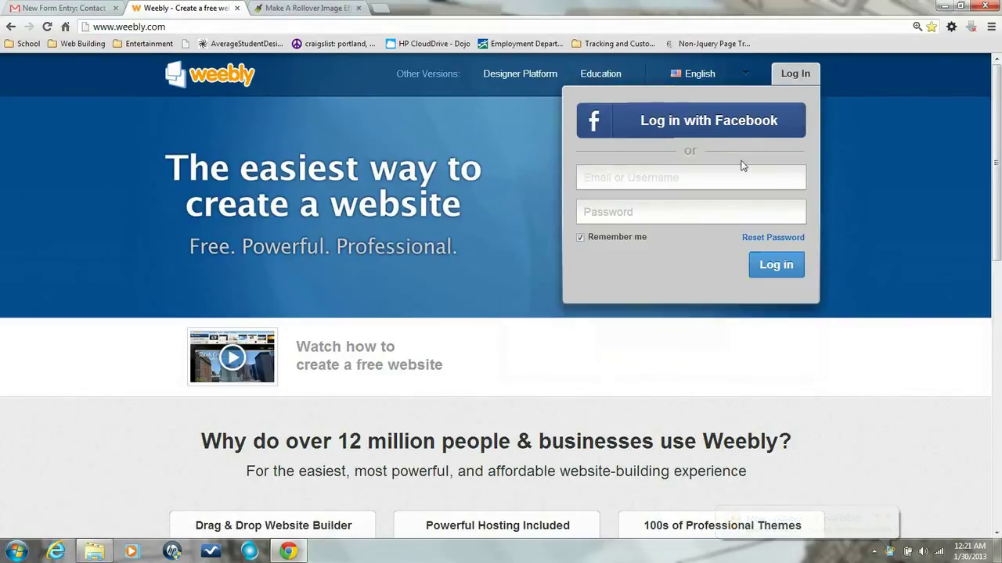
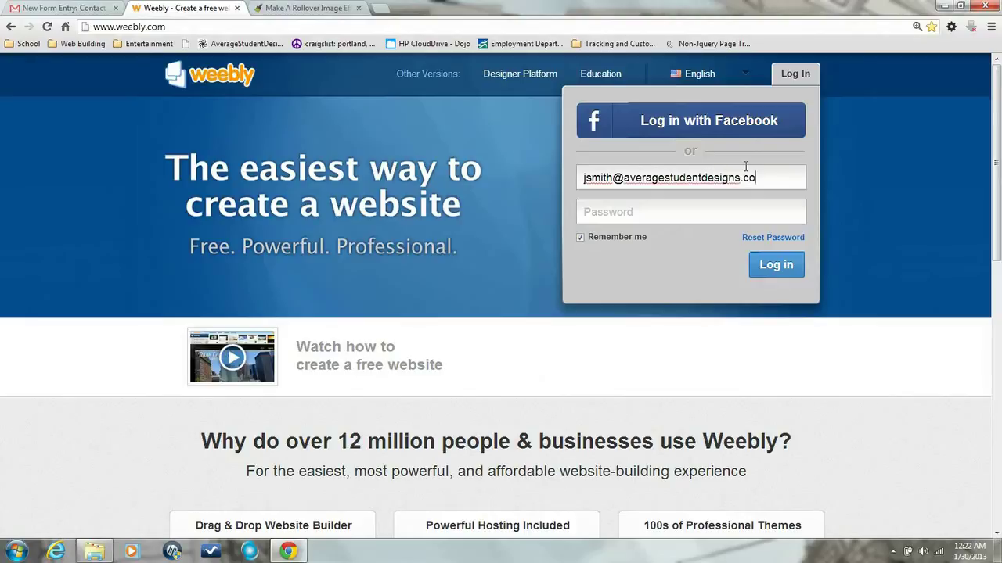
key(Tab)
text(***)
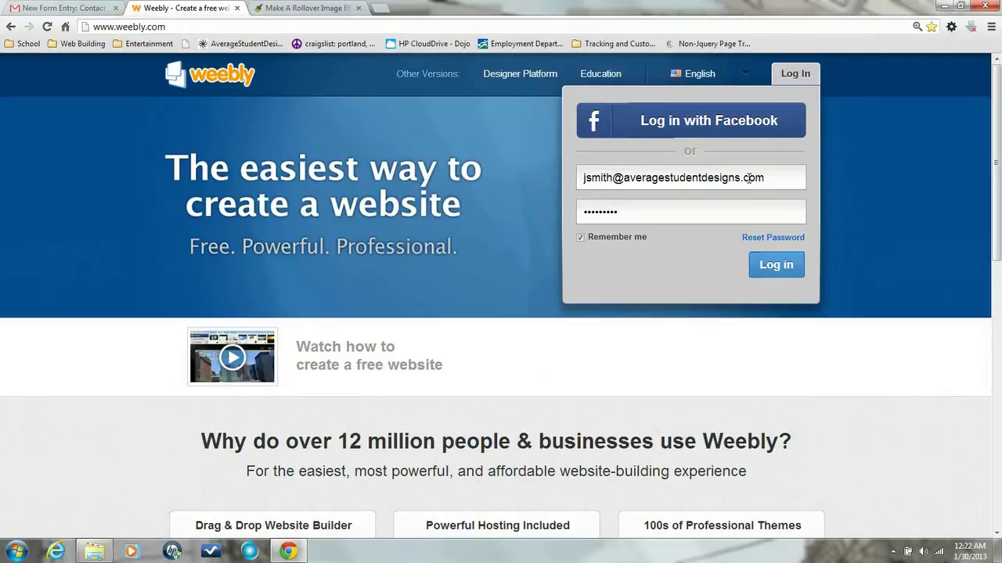
click(773, 281)
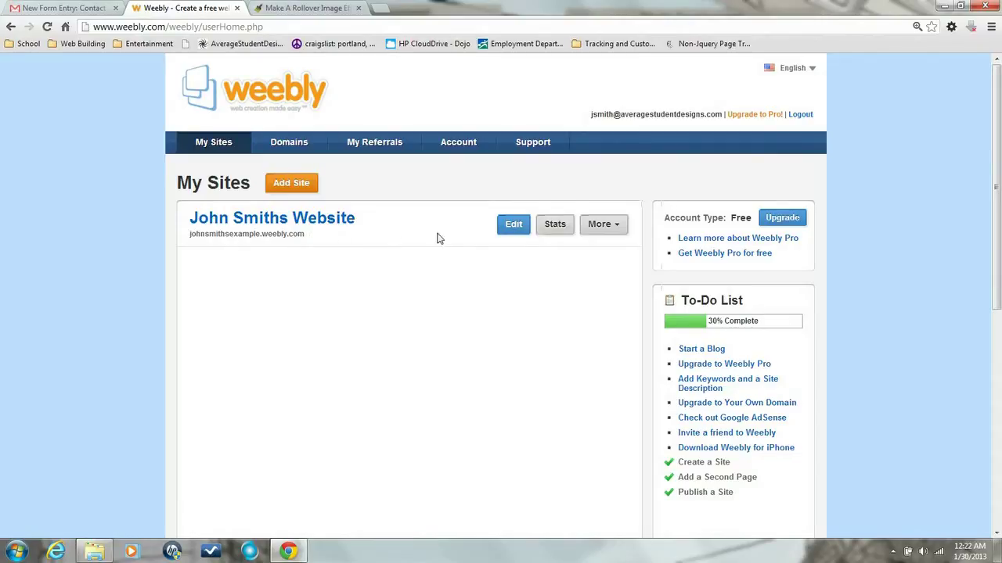
Open John Smiths Website in the editor and look over its home page content.
click(521, 237)
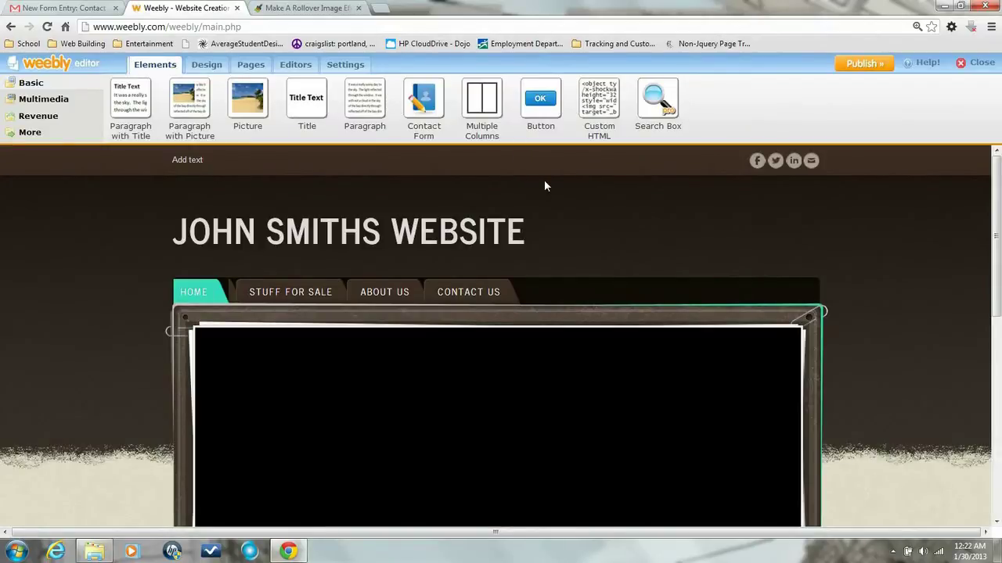
scroll(546, 186, down, 6)
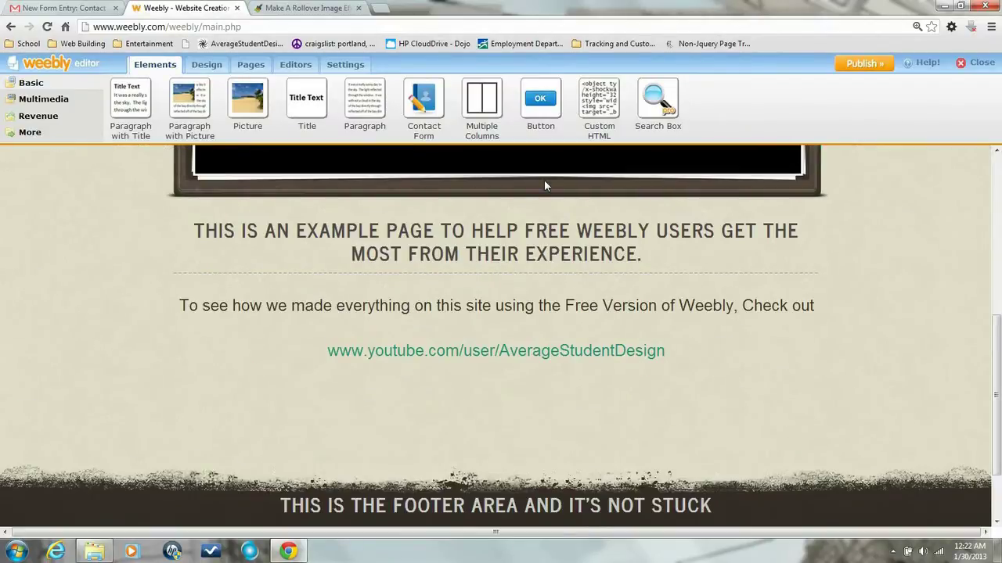
scroll(545, 187, down, 1)
scroll(546, 180, up, 1)
scroll(386, 204, up, 1)
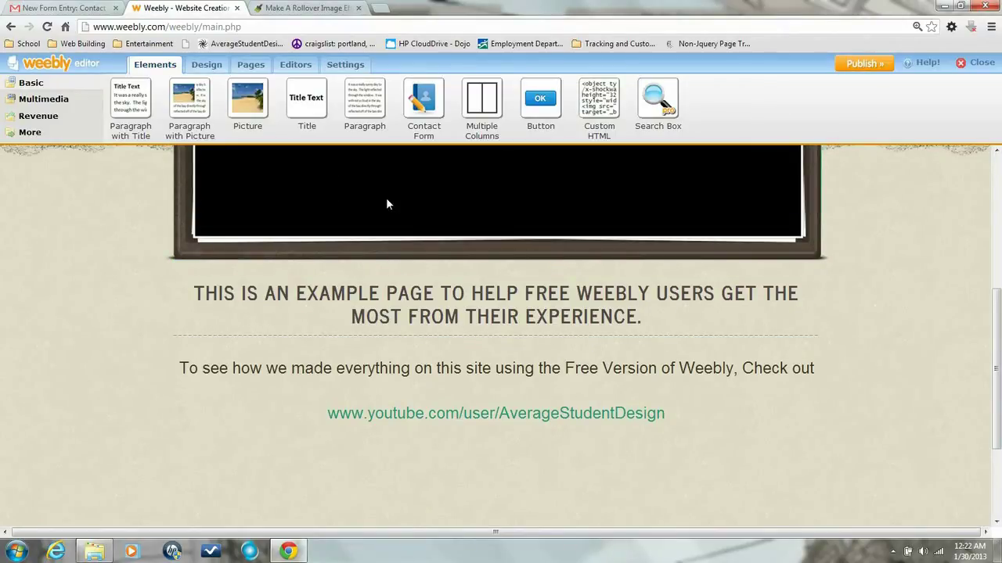
scroll(386, 204, up, 2)
scroll(386, 204, up, 3)
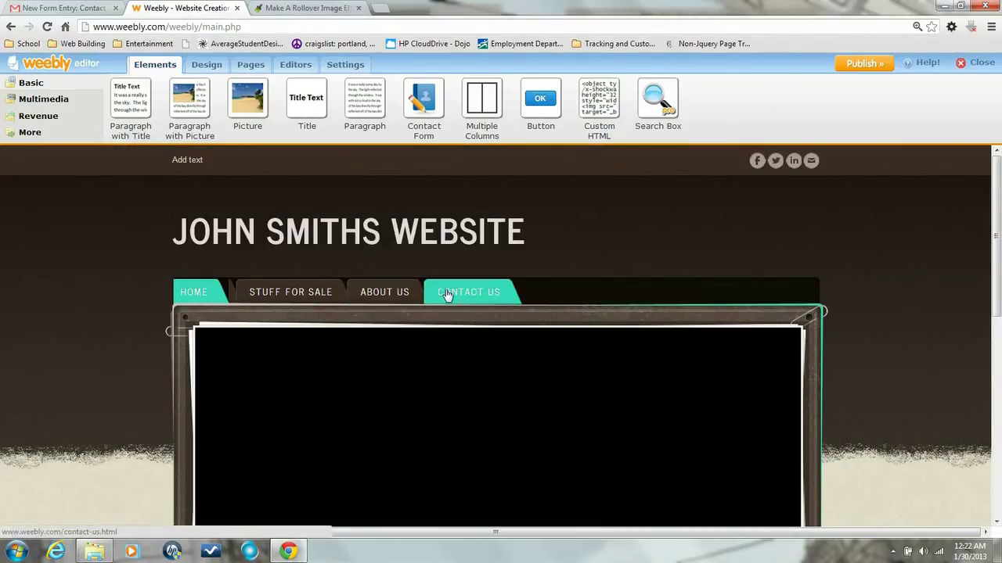
mouse_move(201, 195)
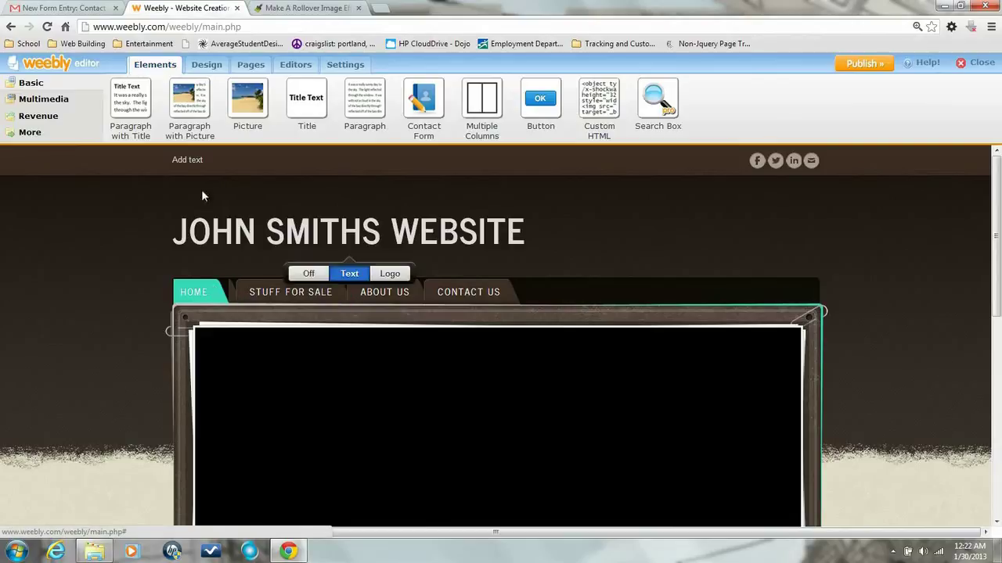
scroll(243, 181, down, 5)
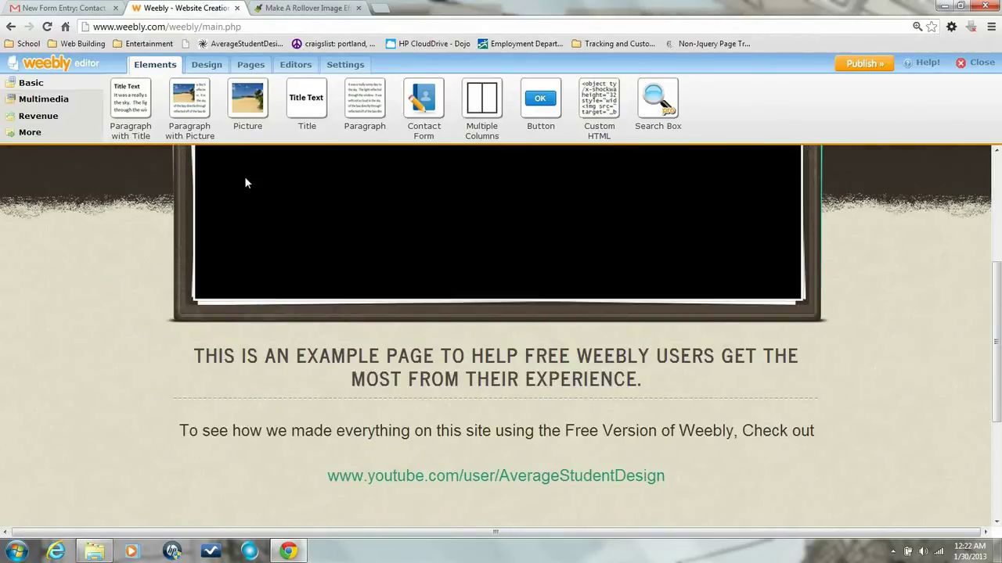
scroll(244, 181, down, 2)
scroll(245, 181, down, 1)
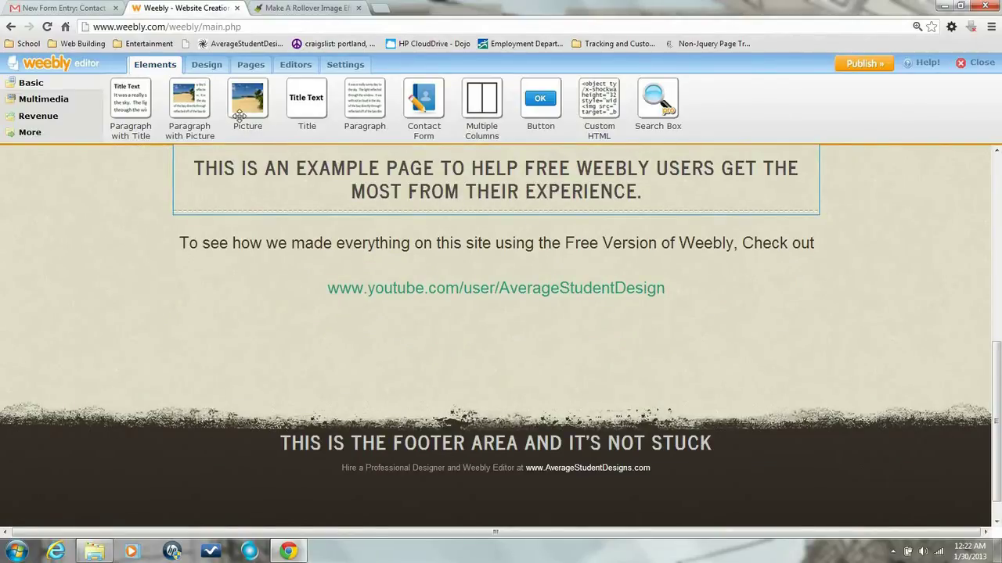
Add a picture block below the heading and upload the snowboard photo from Sample Pictures.
drag(239, 116, 310, 237)
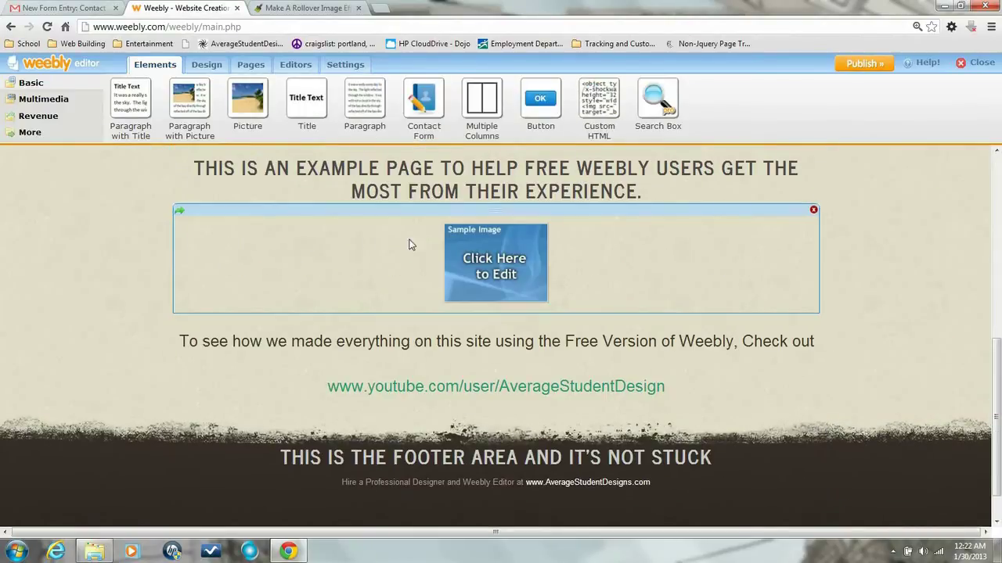
click(473, 246)
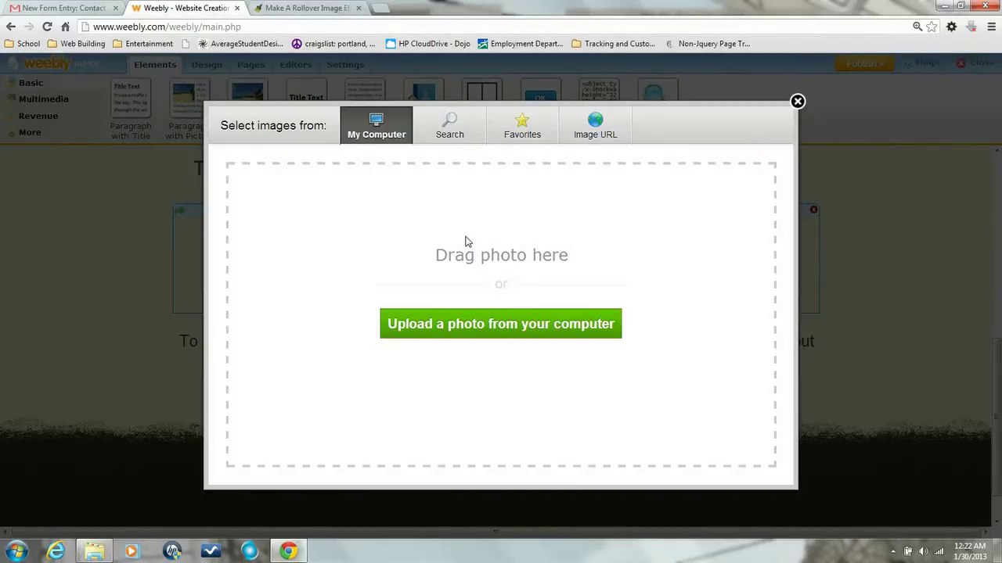
click(469, 328)
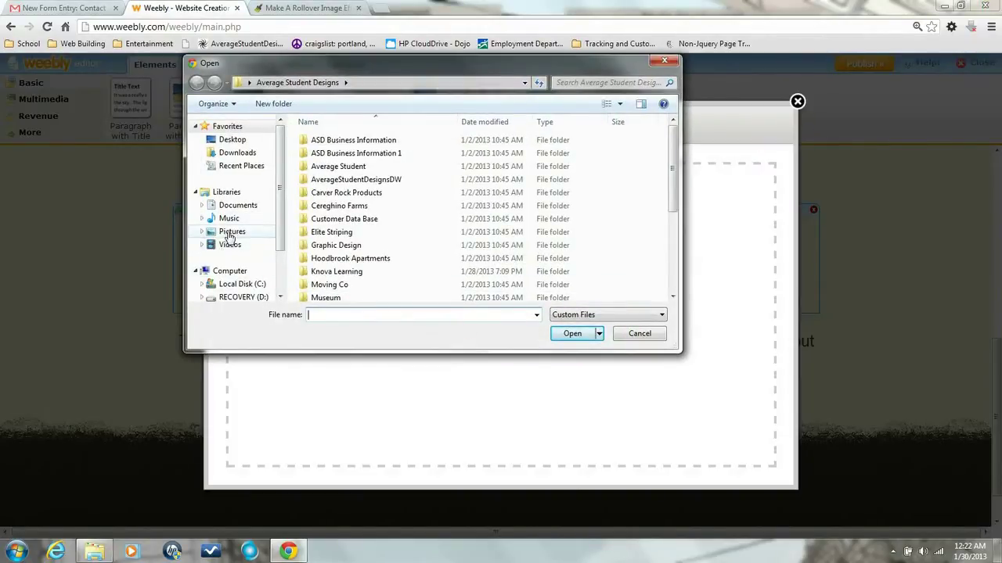
click(231, 233)
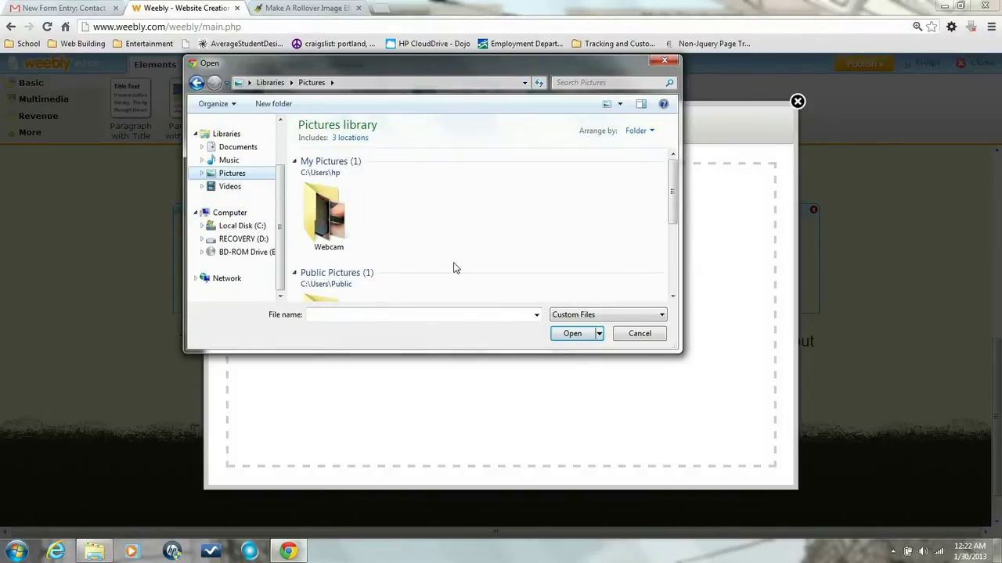
scroll(593, 221, down, 3)
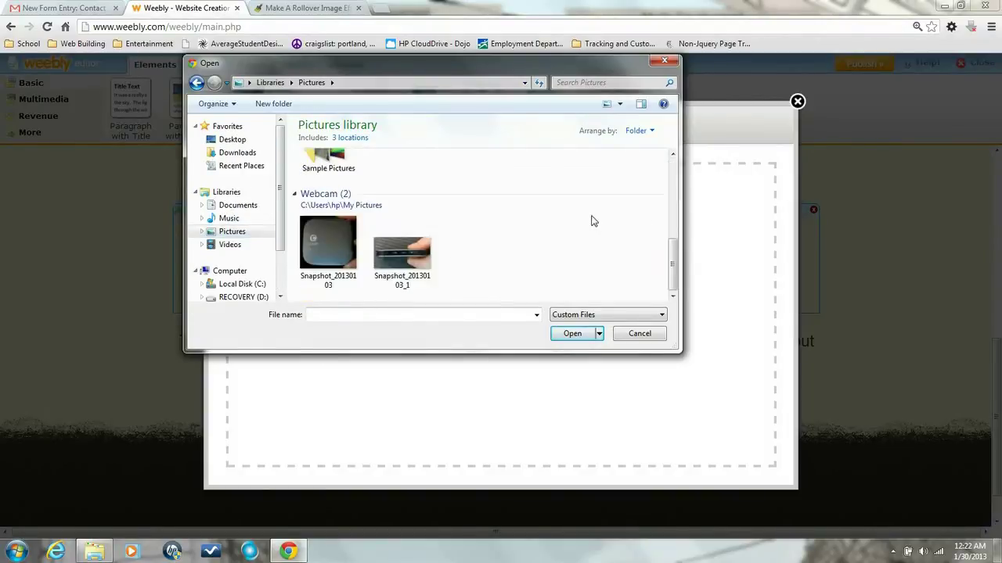
click(325, 168)
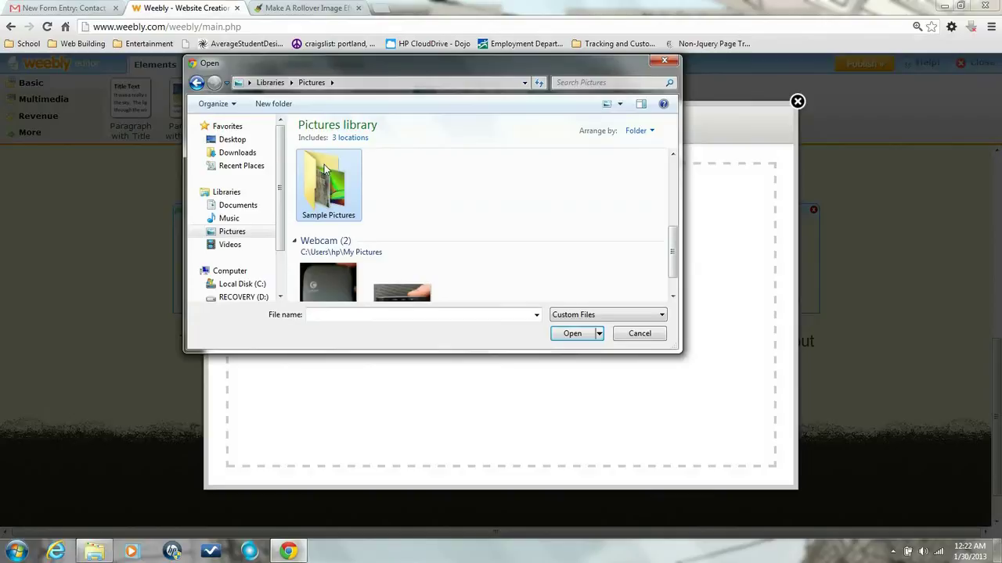
double_click(326, 173)
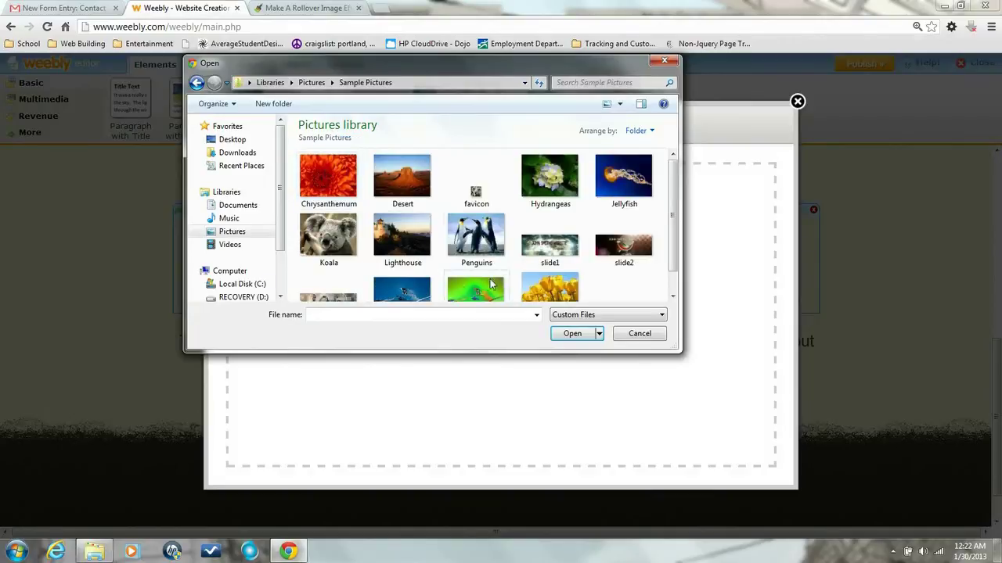
click(422, 288)
click(556, 332)
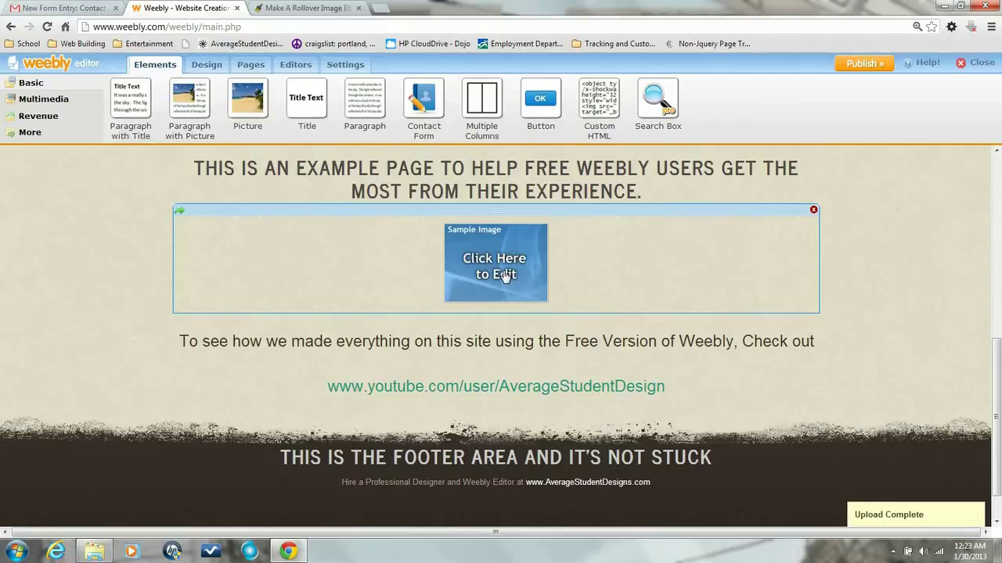
Delete the snowboard picture element from the home page.
scroll(503, 259, down, 1)
scroll(503, 282, down, 1)
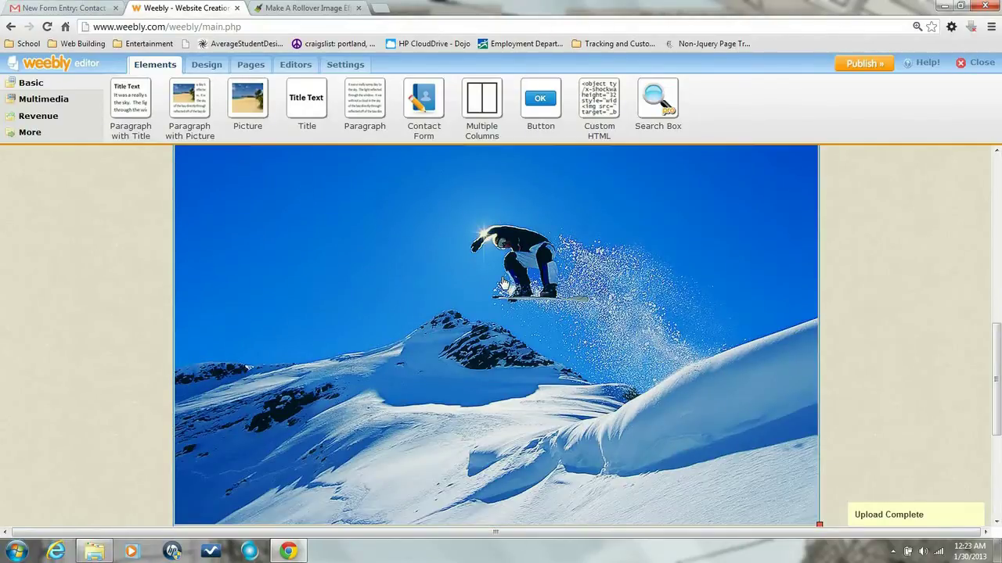
scroll(504, 282, down, 1)
scroll(503, 284, up, 1)
scroll(503, 283, up, 1)
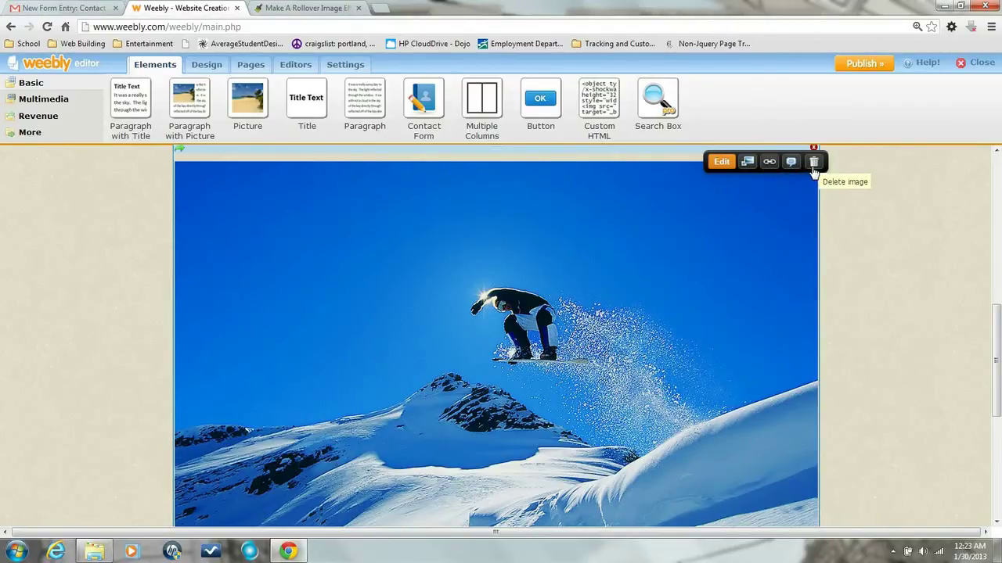
click(813, 162)
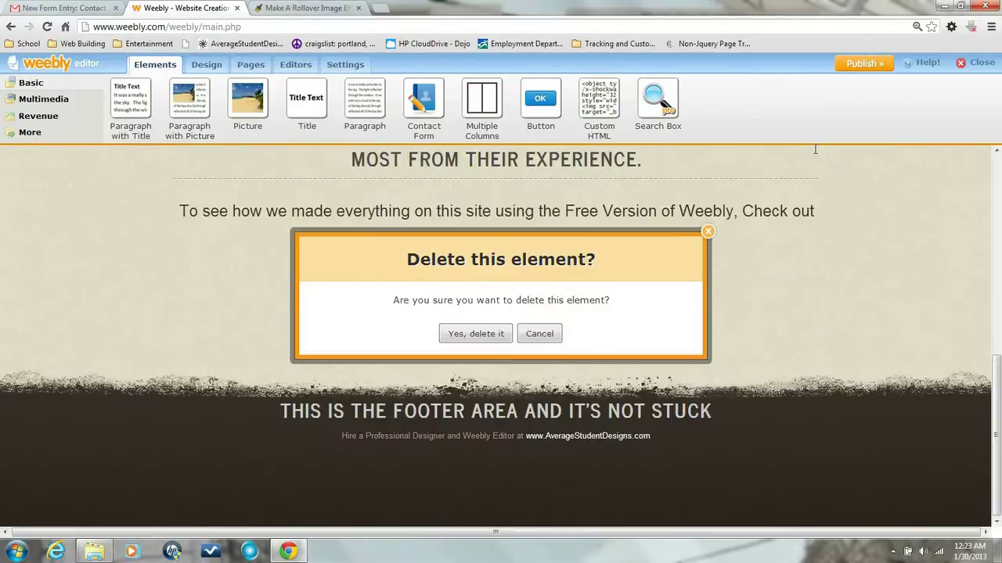
click(479, 332)
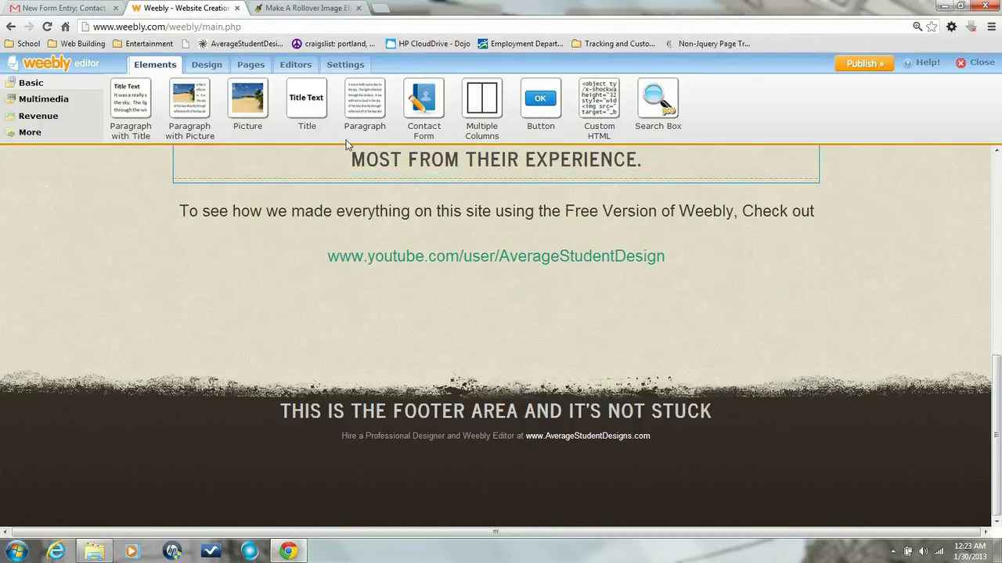
Upload snowboard and snowboard2 from Sample Pictures into the theme files via Edit HTML/CSS.
click(205, 66)
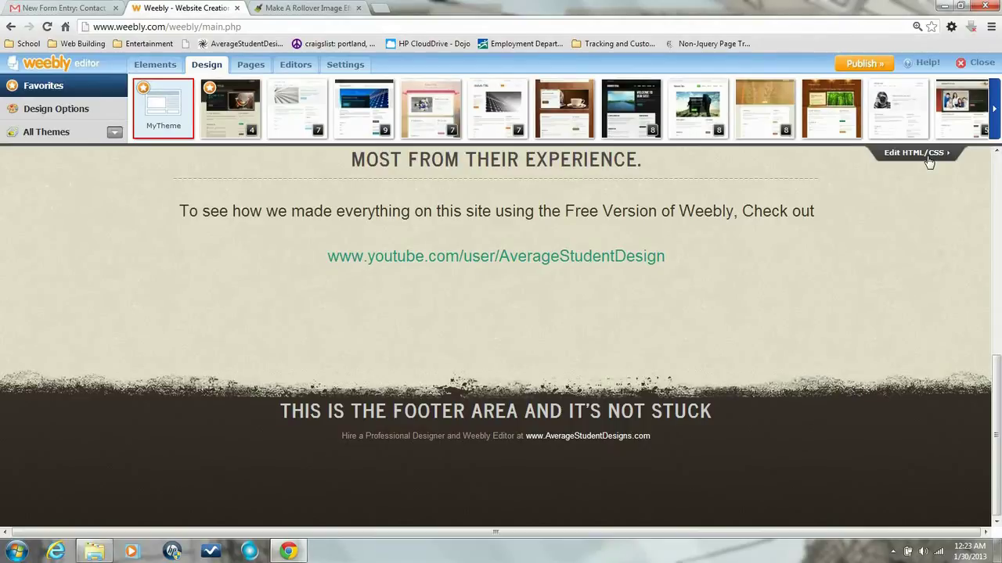
click(915, 152)
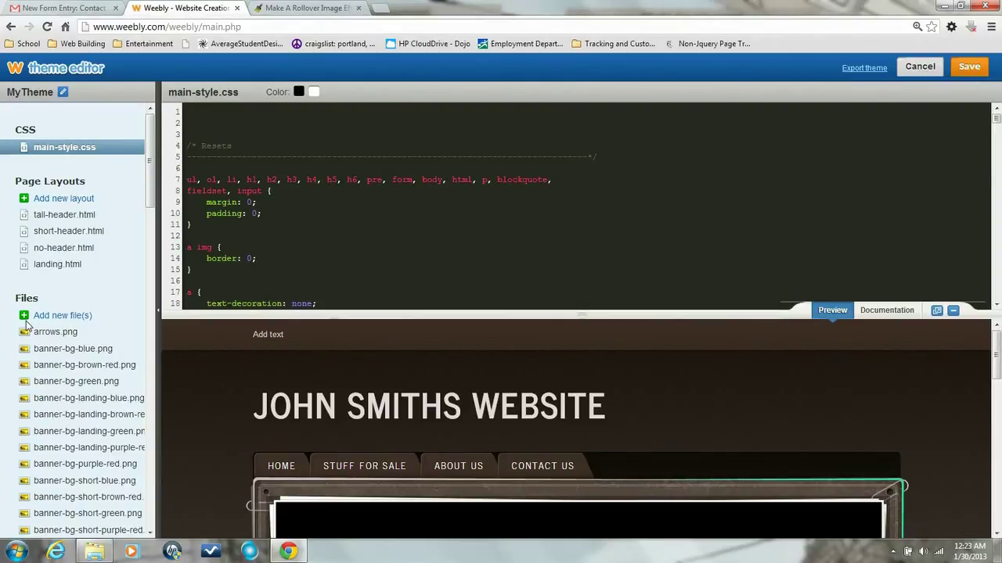
click(56, 317)
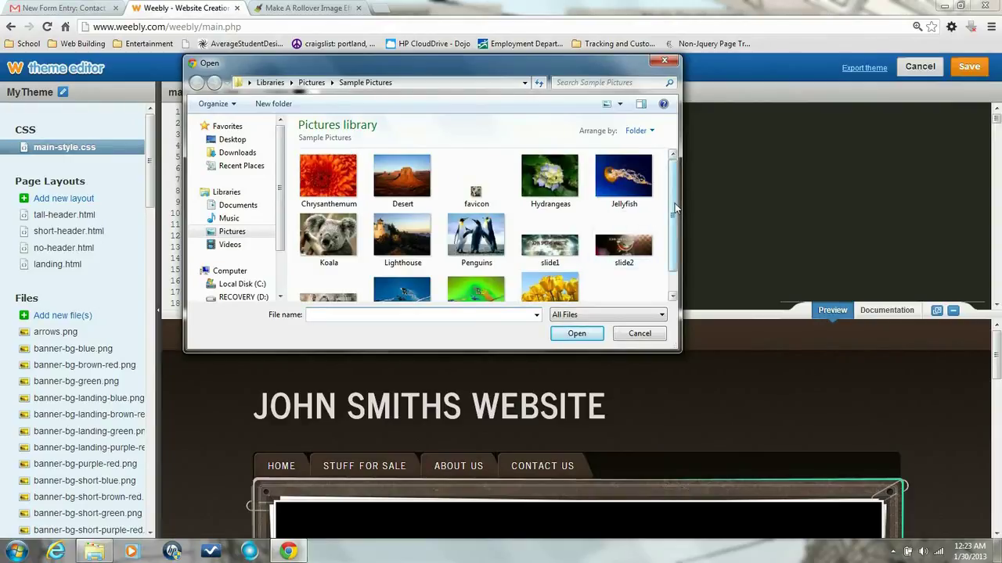
drag(674, 208, 675, 236)
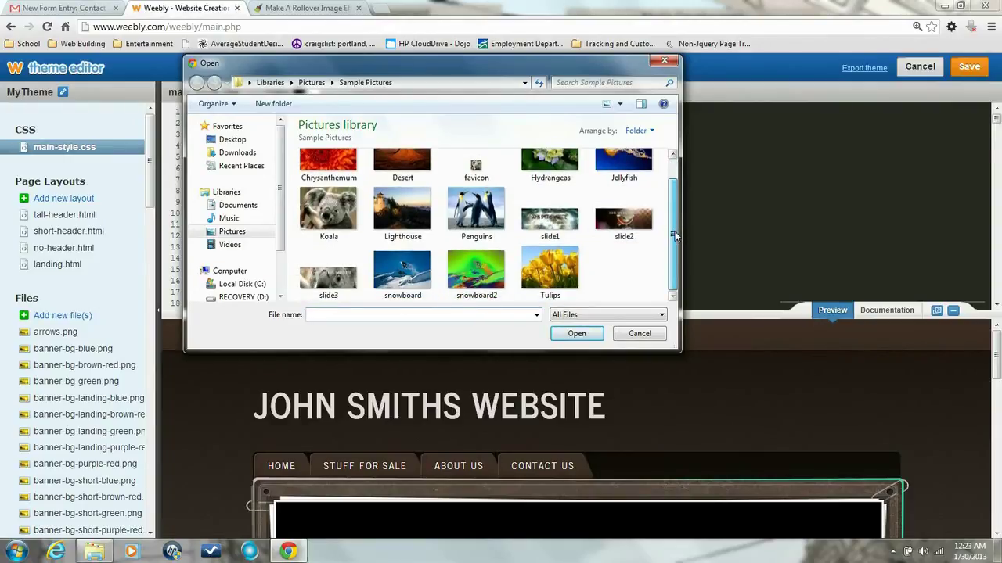
click(412, 268)
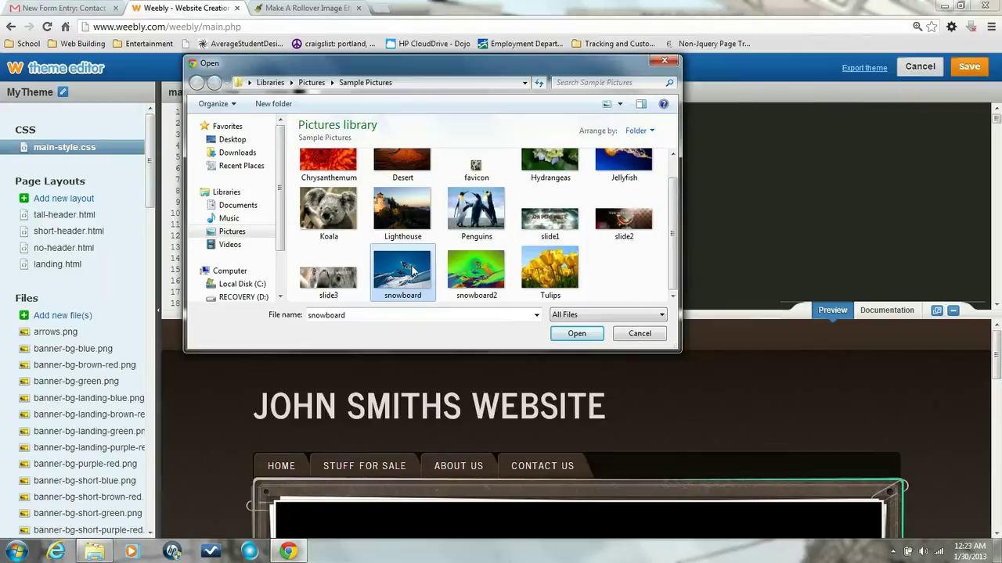
ctrl+click(475, 271)
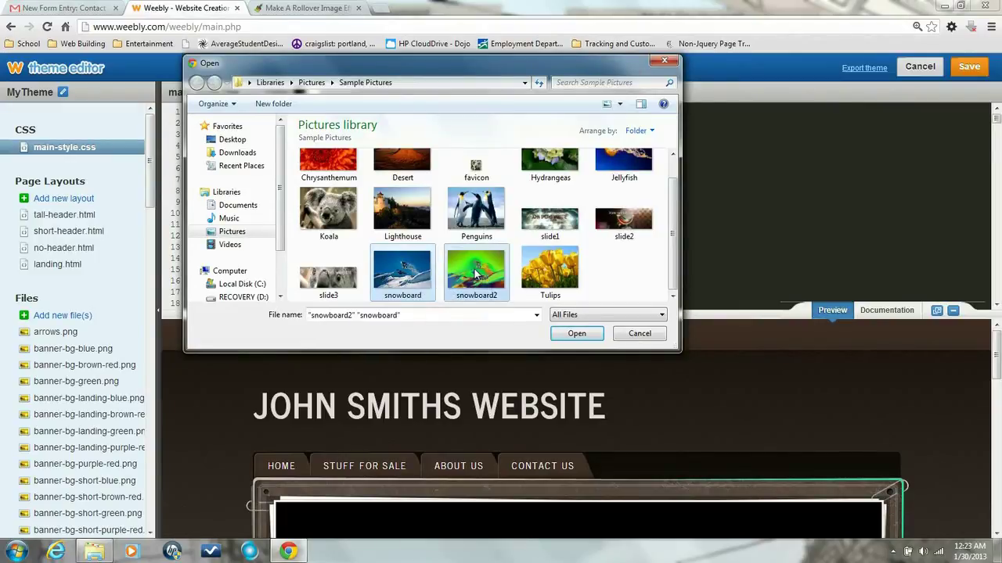
click(577, 333)
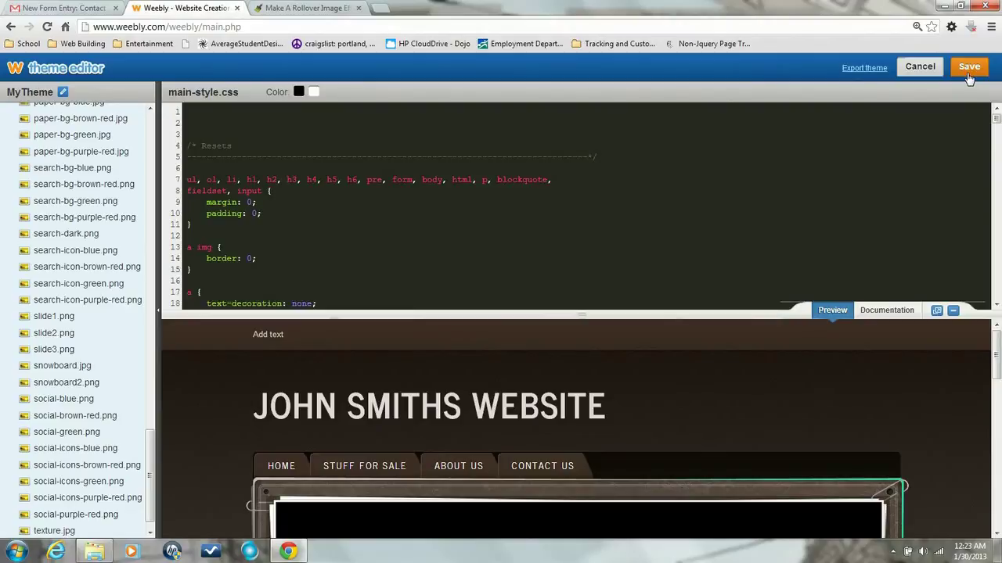
Save the theme, then place a Custom HTML block below the YouTube link and open it.
click(969, 68)
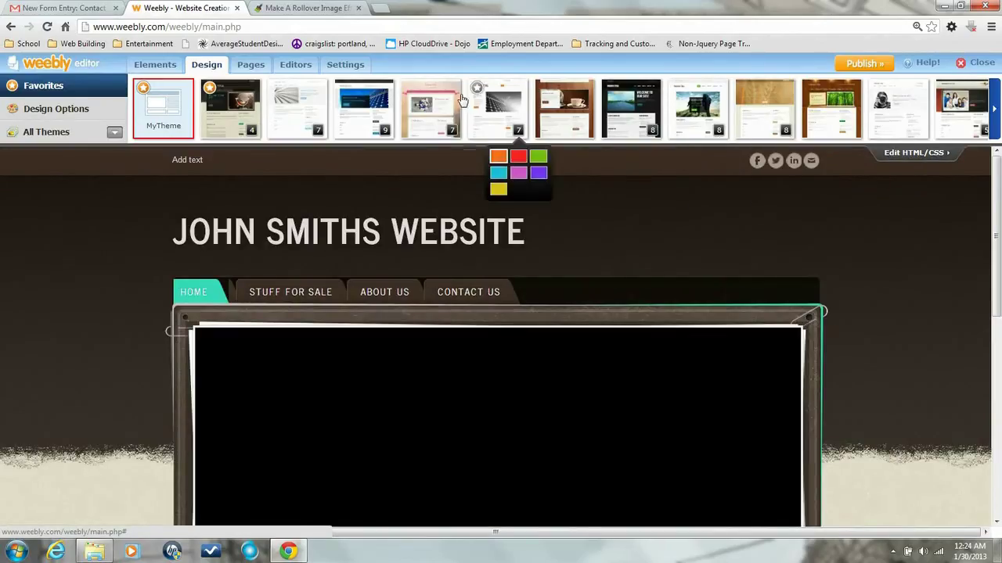
click(154, 66)
scroll(486, 181, down, 1)
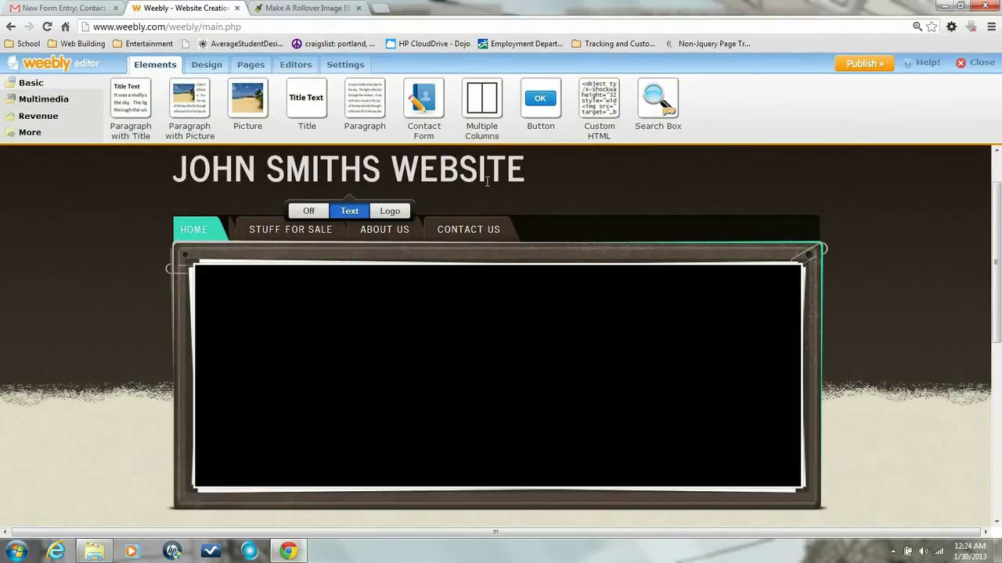
scroll(487, 181, down, 4)
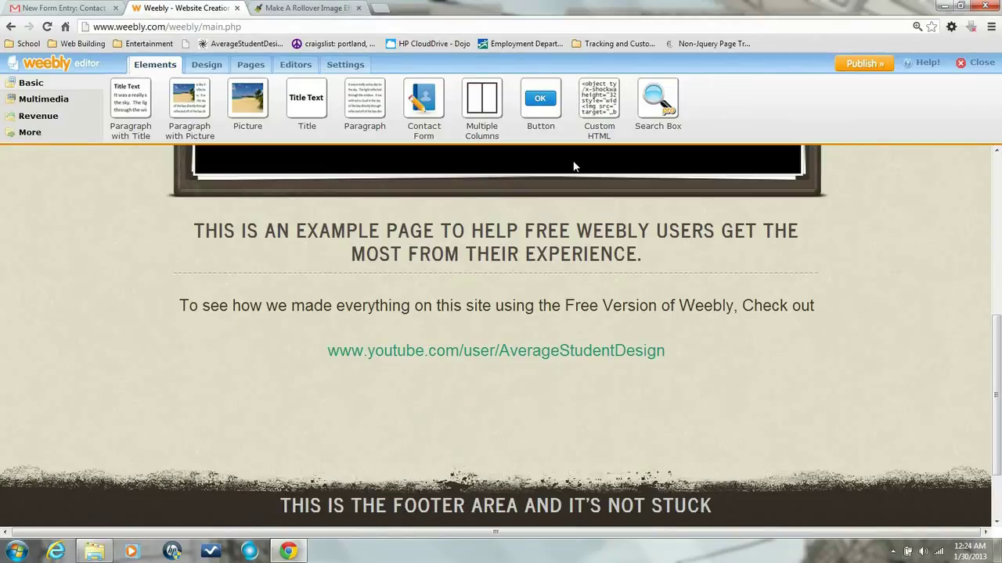
drag(597, 108, 516, 380)
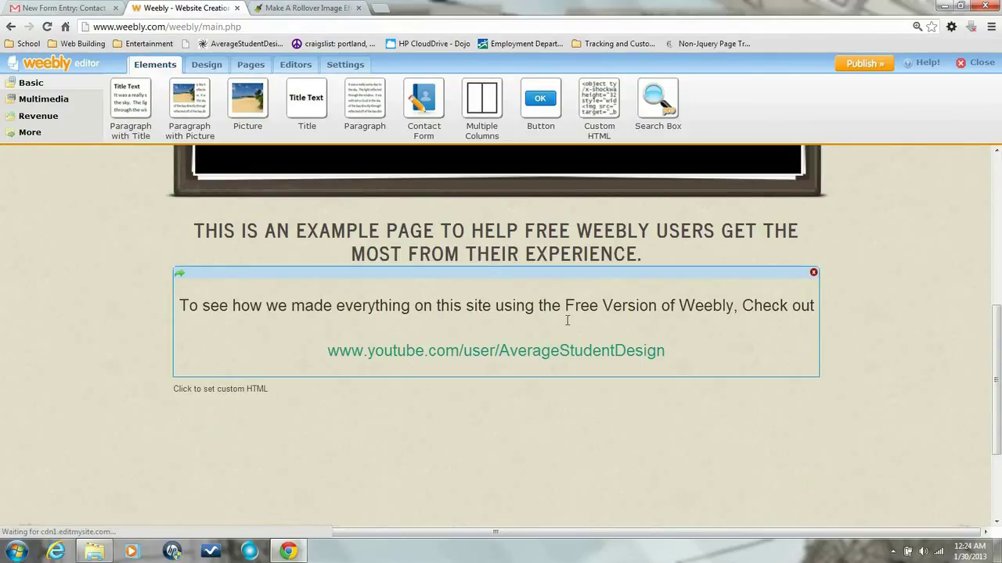
scroll(593, 337, down, 1)
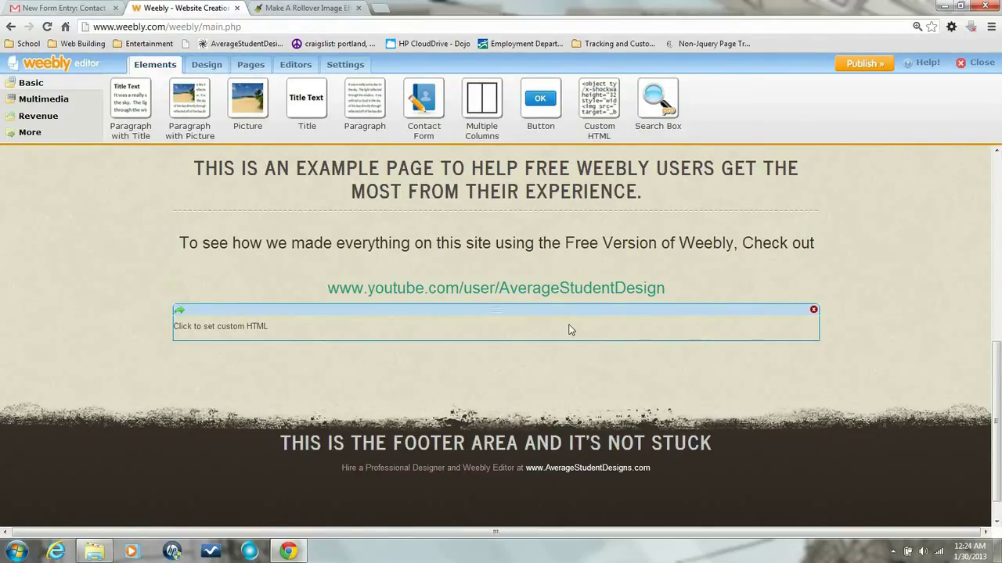
click(570, 329)
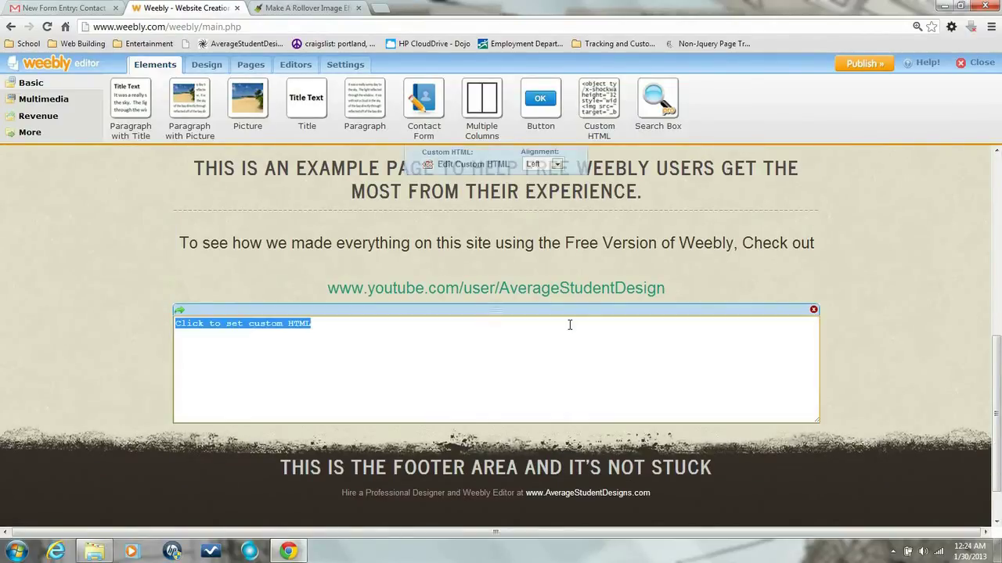
In the tutorial, scroll to 'Making Rollover Effect Image' and select its code snippet.
click(295, 9)
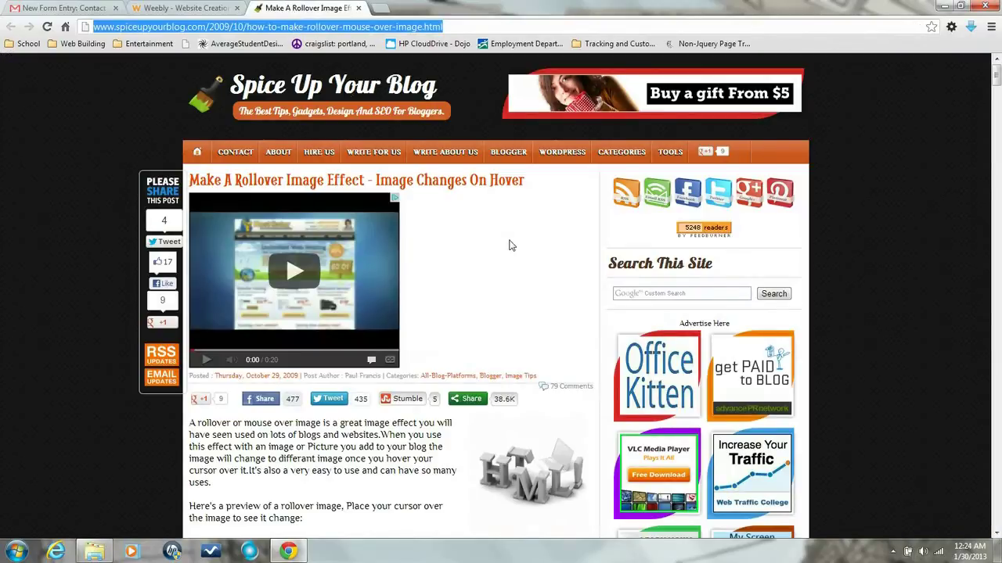
scroll(509, 246, down, 6)
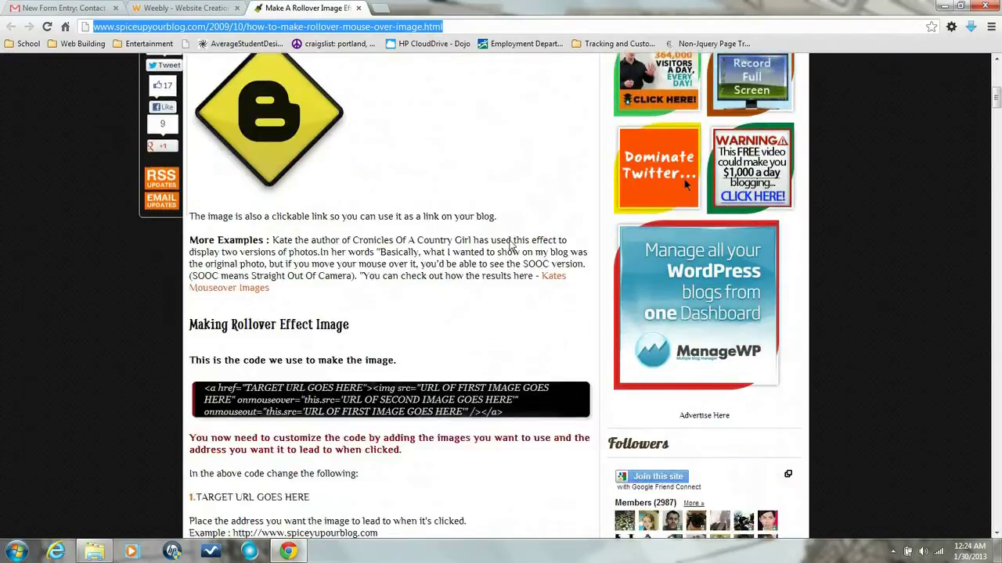
scroll(511, 246, down, 3)
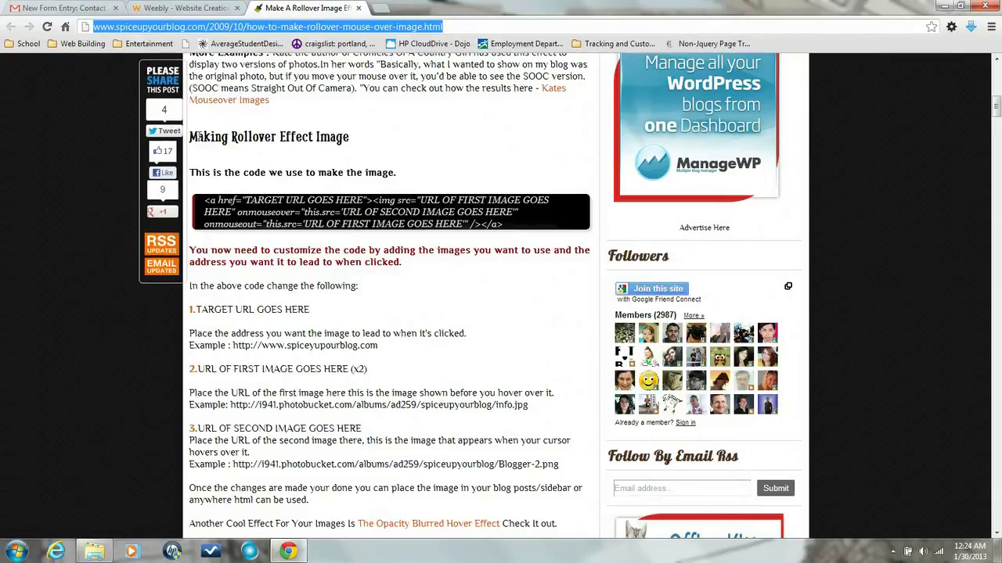
drag(191, 137, 401, 175)
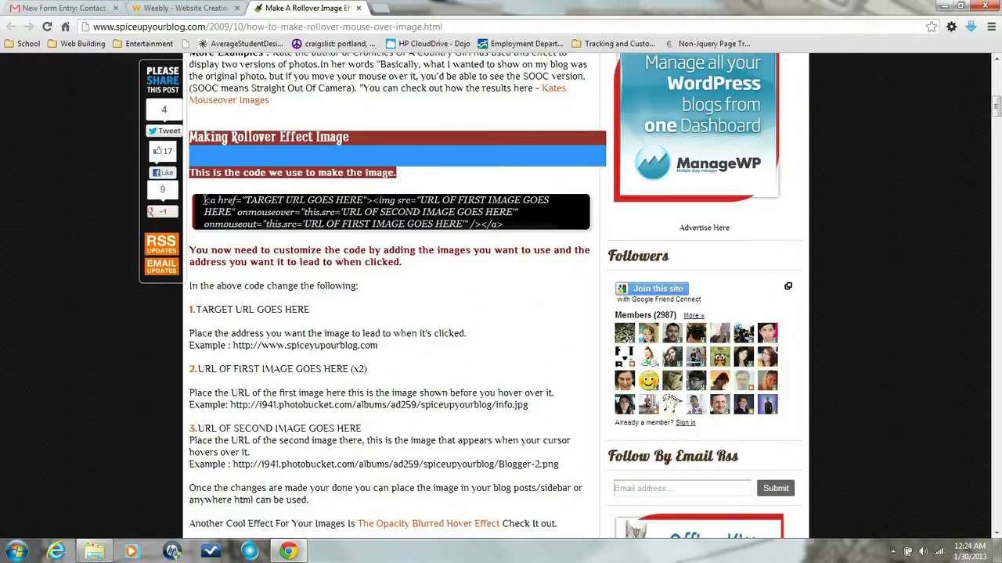
drag(204, 200, 510, 226)
key(ctrl+c)
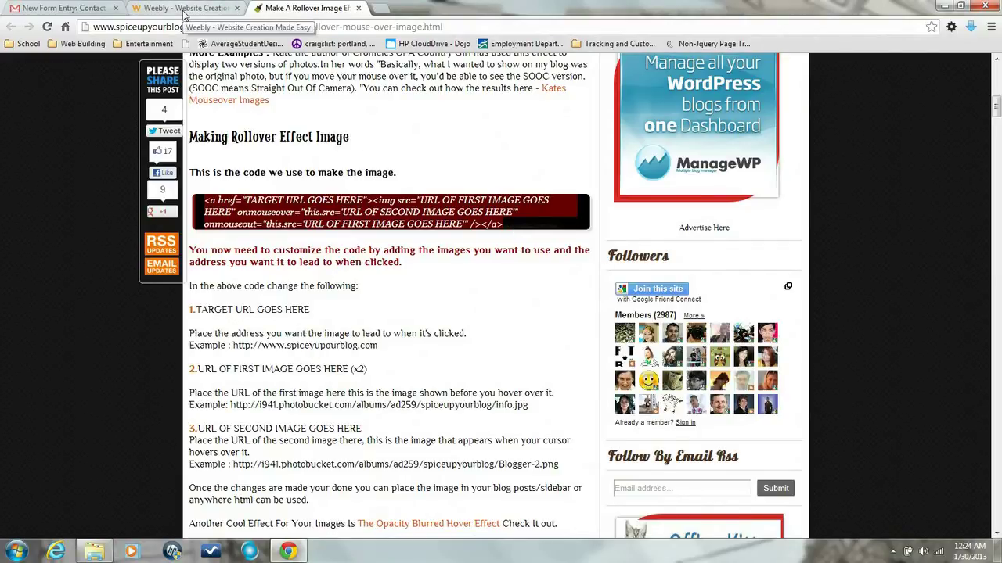
click(183, 11)
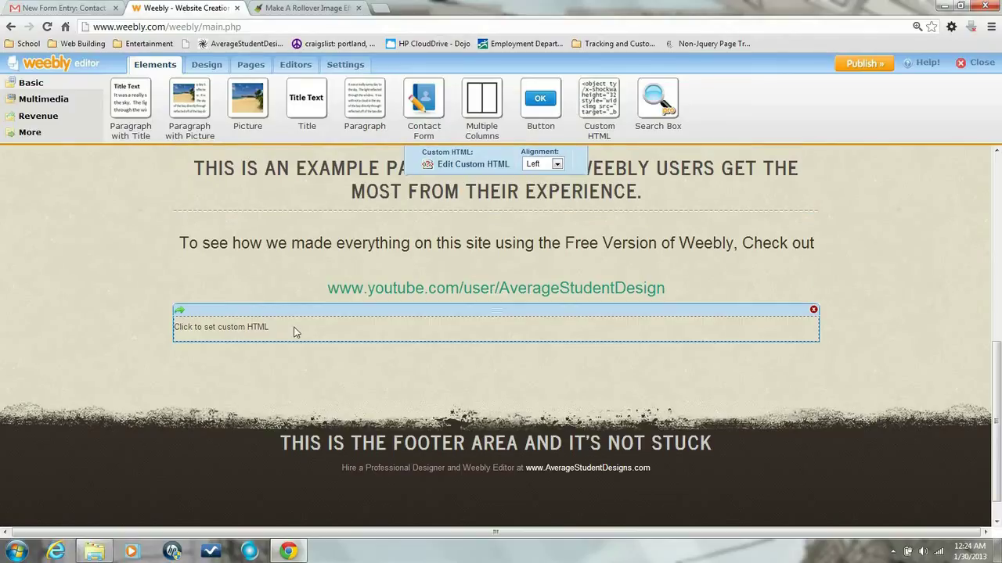
double_click(237, 327)
drag(269, 327, 218, 327)
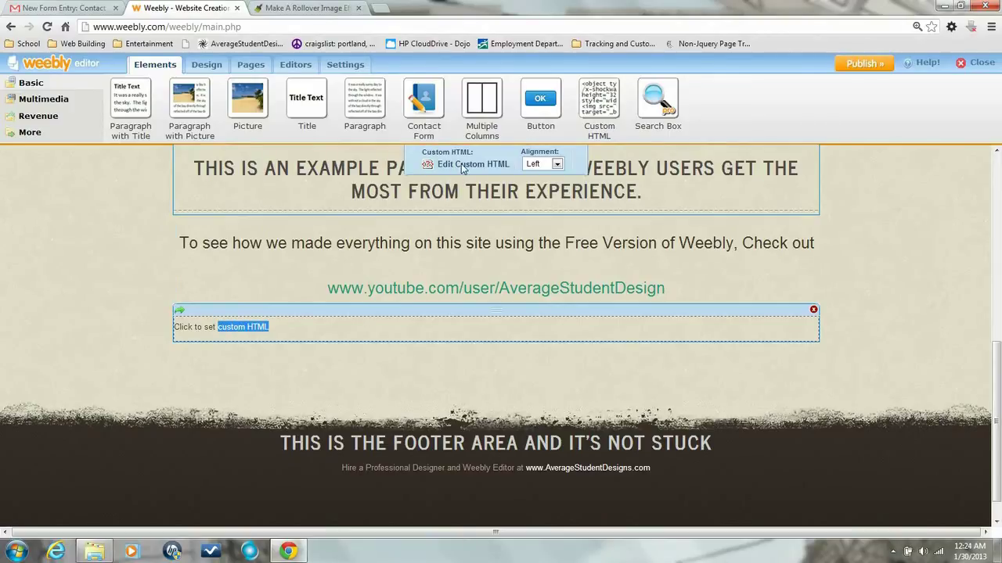
click(242, 327)
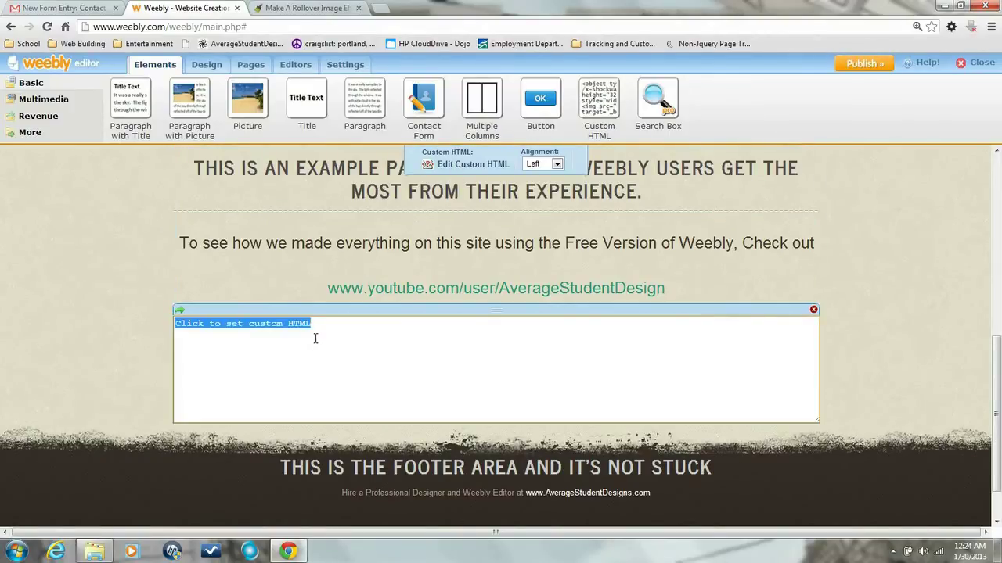
key(ctrl+v)
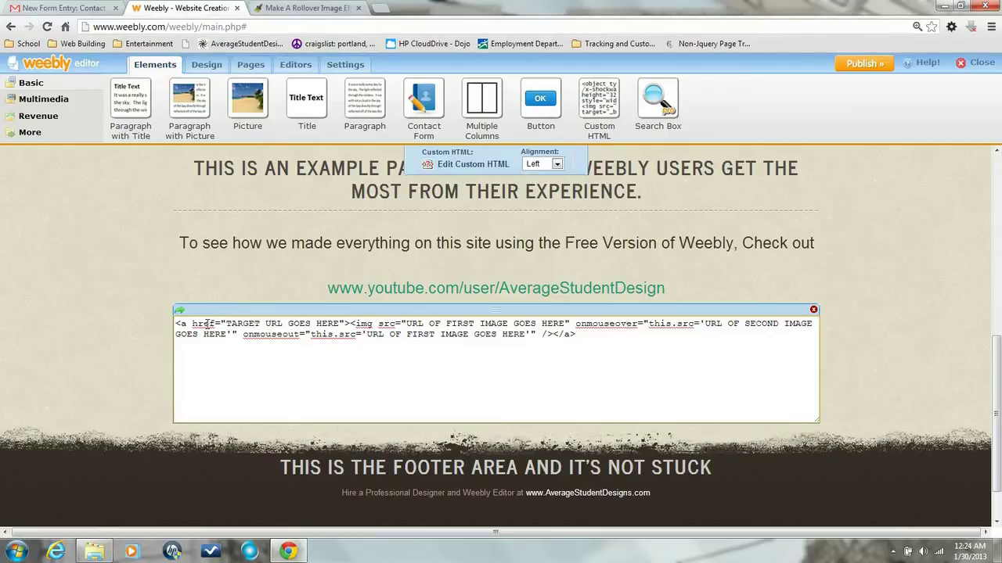
drag(226, 323, 339, 322)
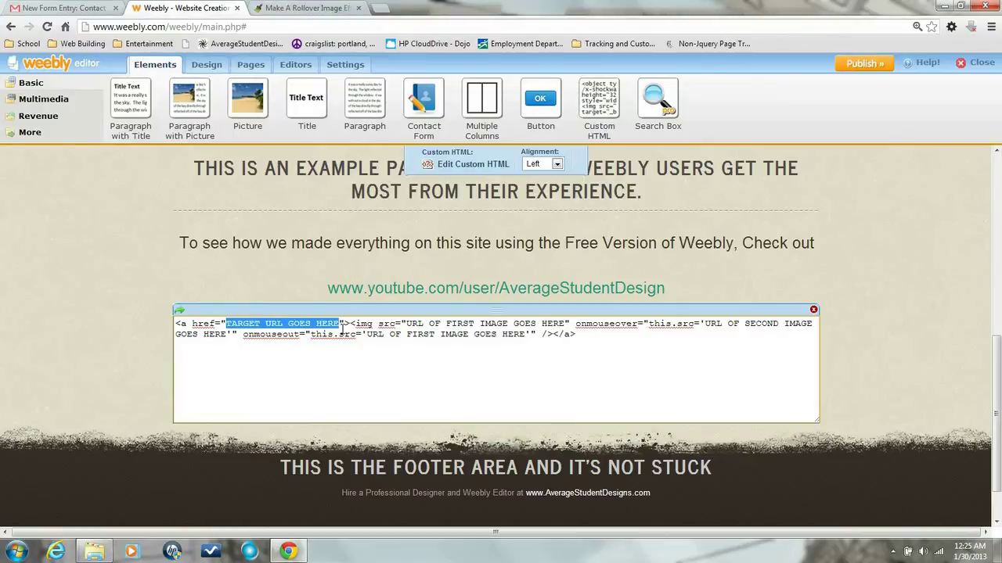
text(http)
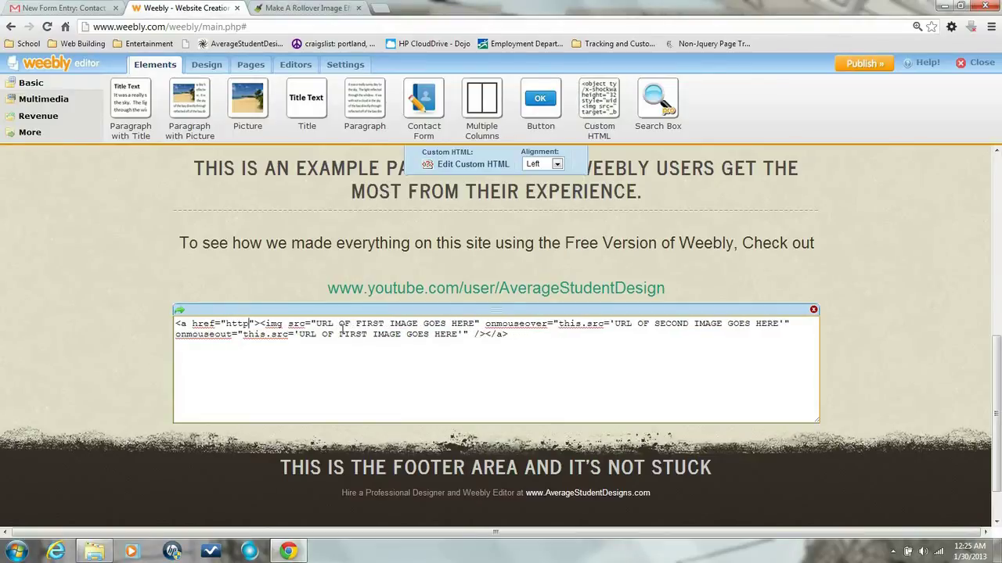
text(://)
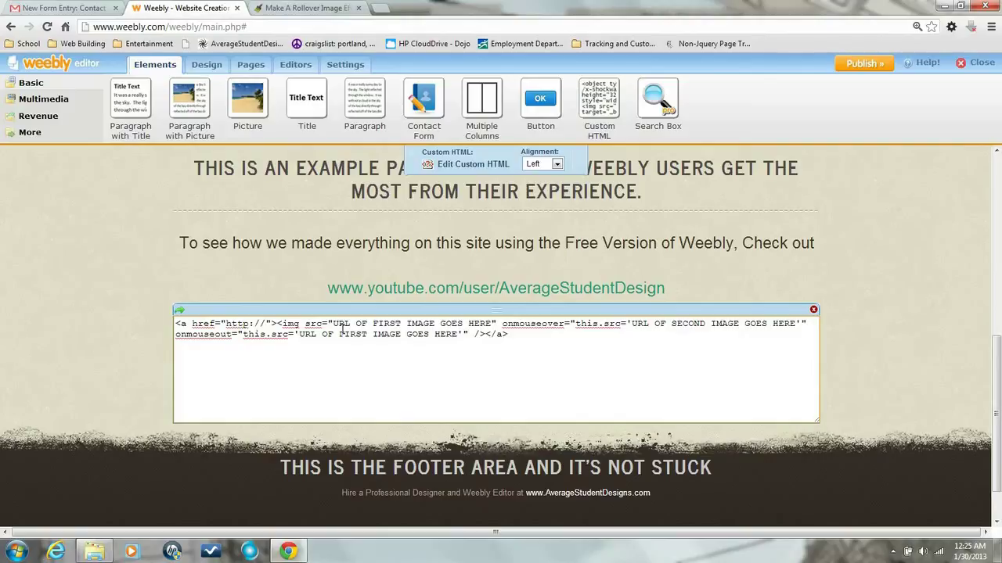
text(www.)
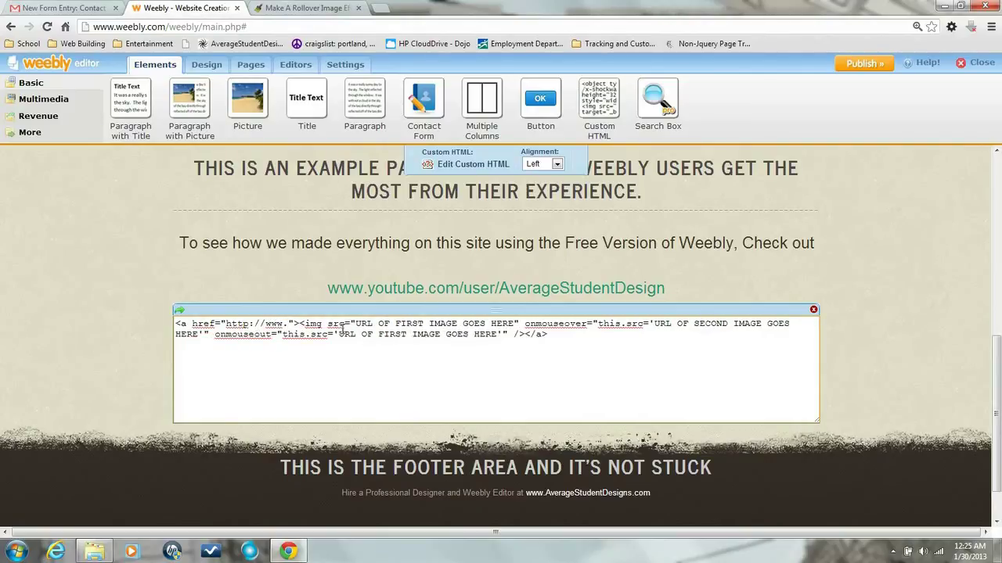
text(averages)
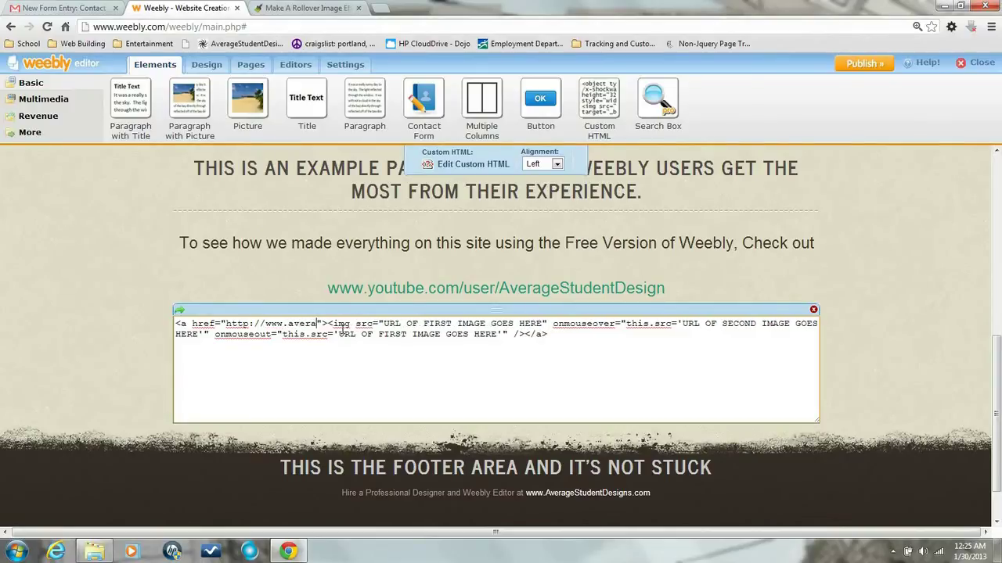
text(tudent)
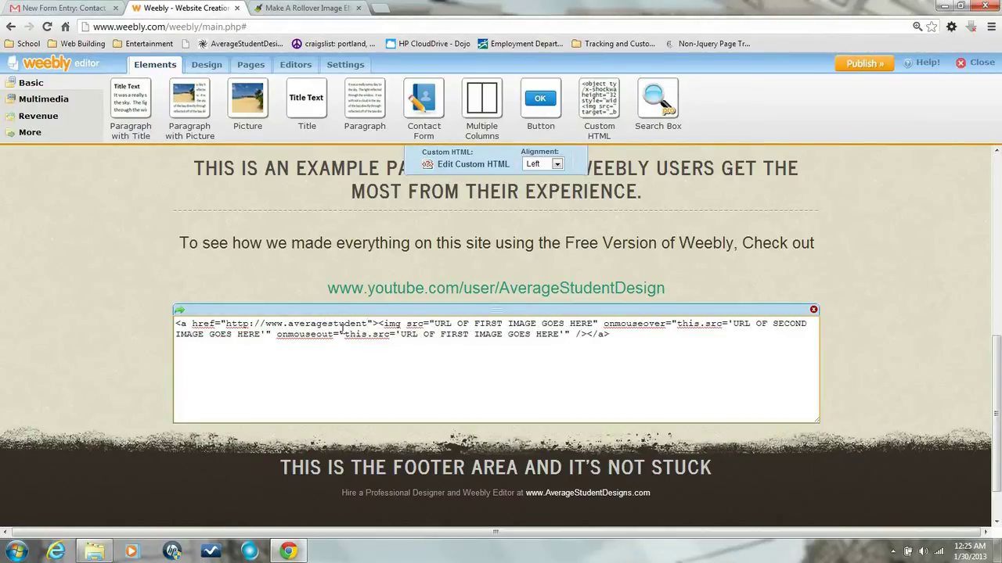
text(designs.com)
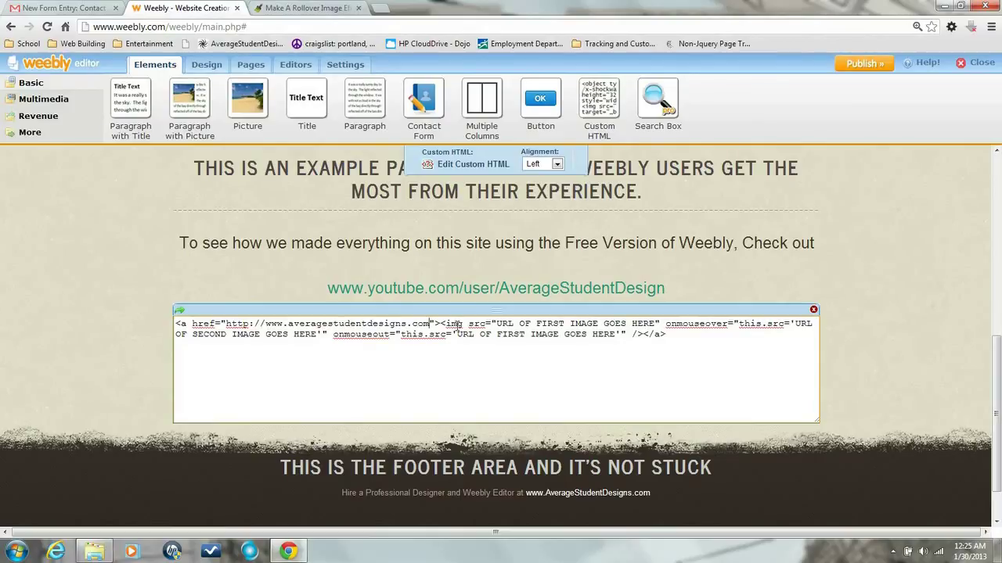
Replace the first image placeholder with files/theme/snowboard.jpg, then select the second image placeholder.
click(496, 324)
drag(496, 324, 656, 324)
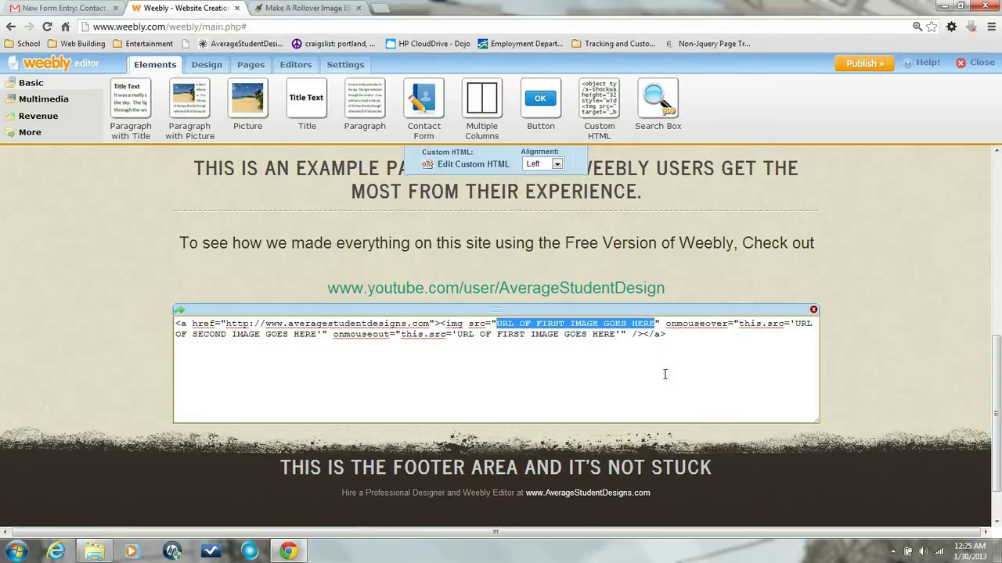
key(BackSpace)
text(files)
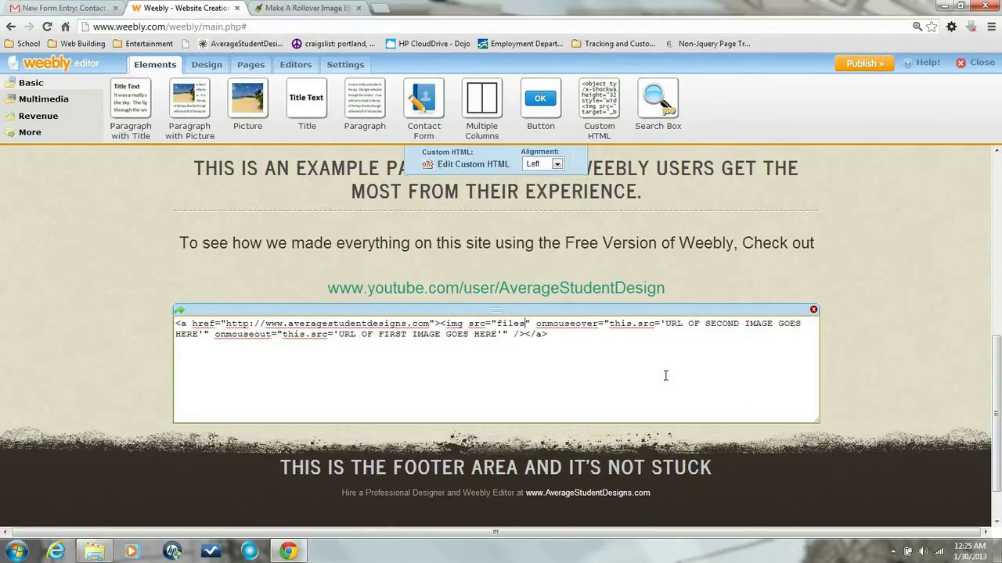
text(/theme)
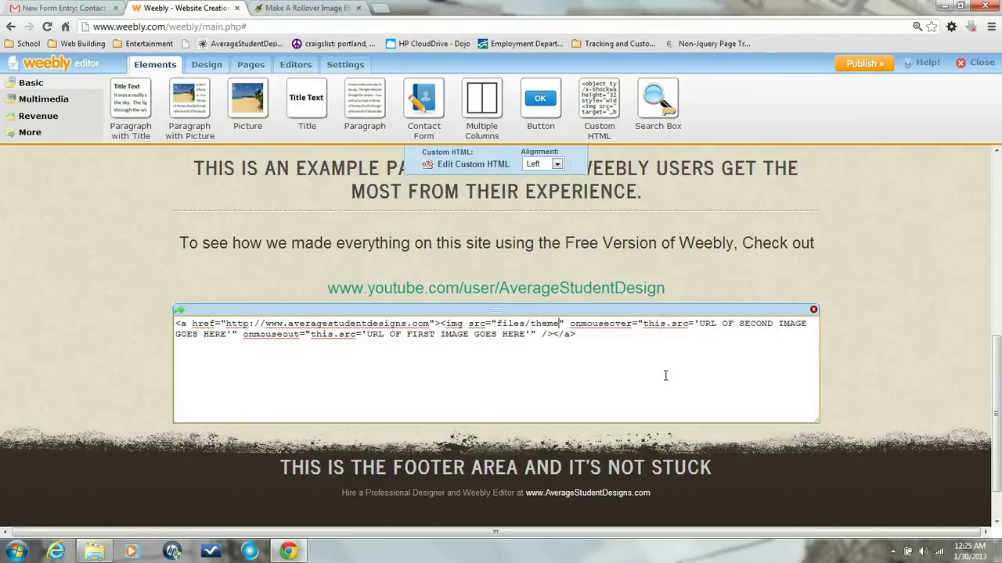
text(/)
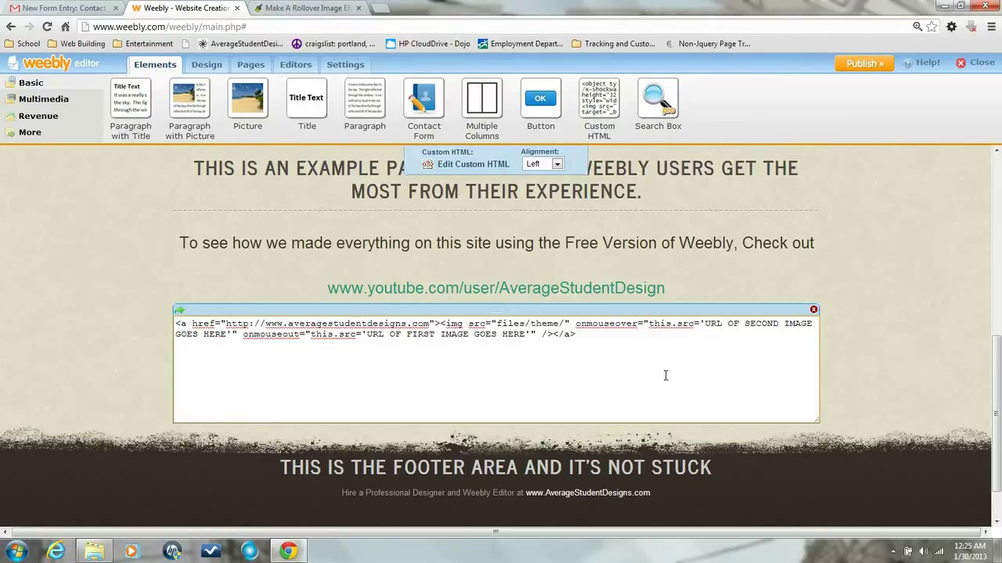
text(sno)
text(wboar)
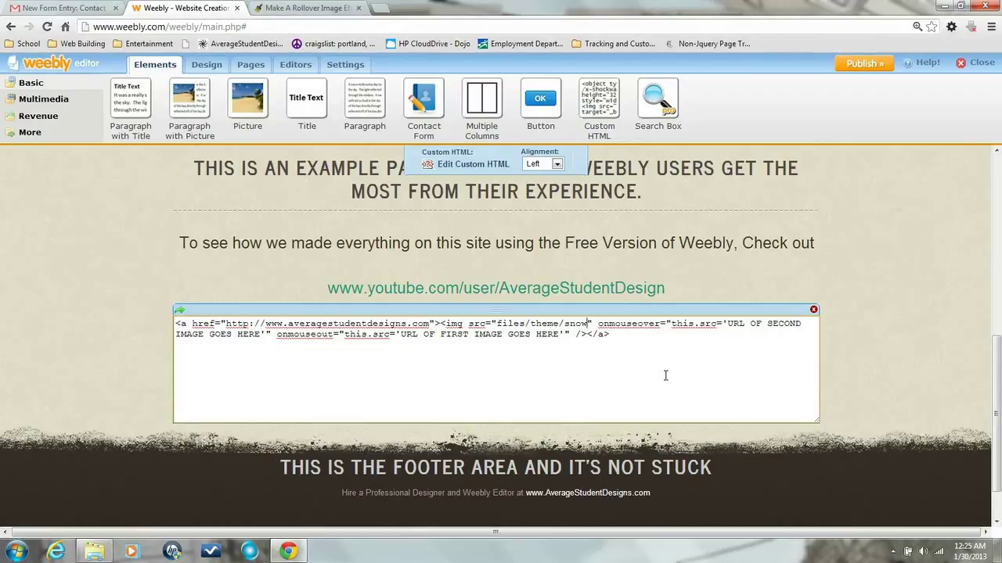
text(d.)
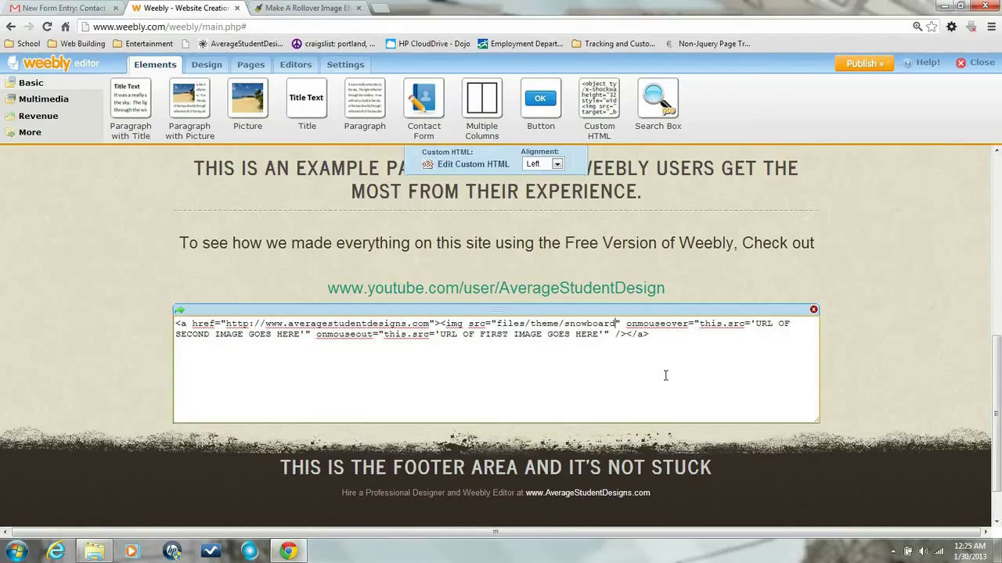
text(jpg)
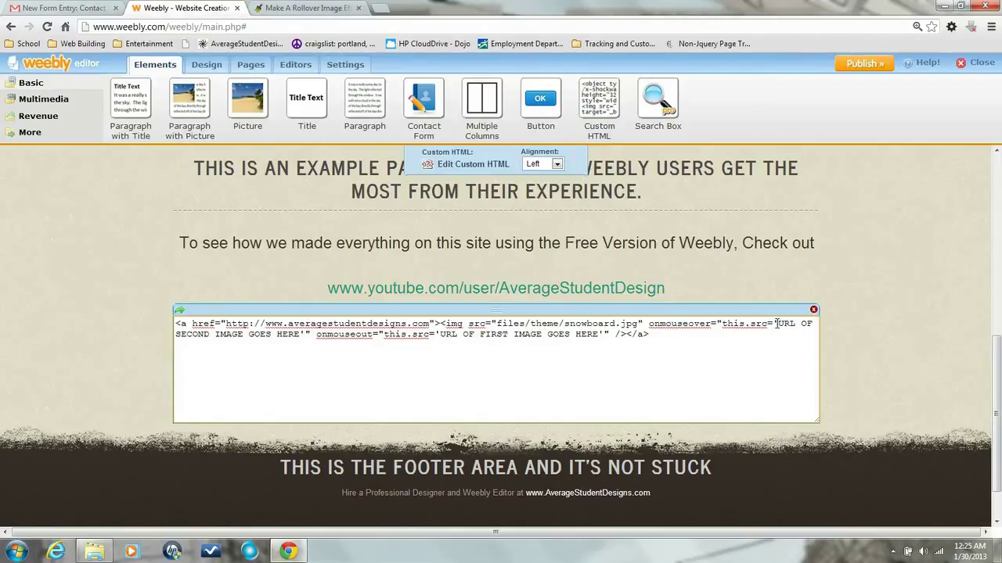
drag(777, 324, 298, 342)
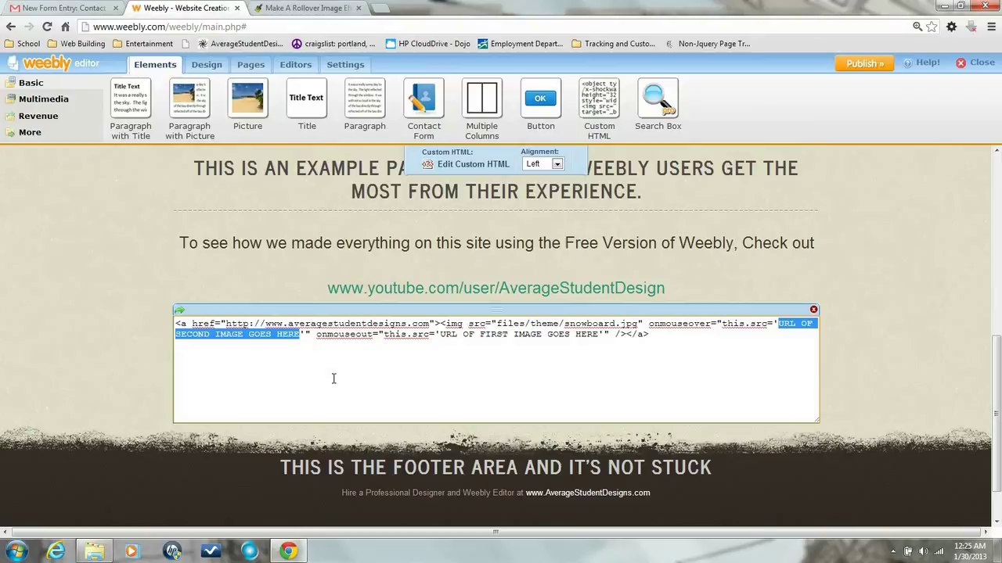
Make the rollover code use files/theme/snowboard2.png on mouseover and files/theme/snowboard.jpg on mouseout.
text(snow)
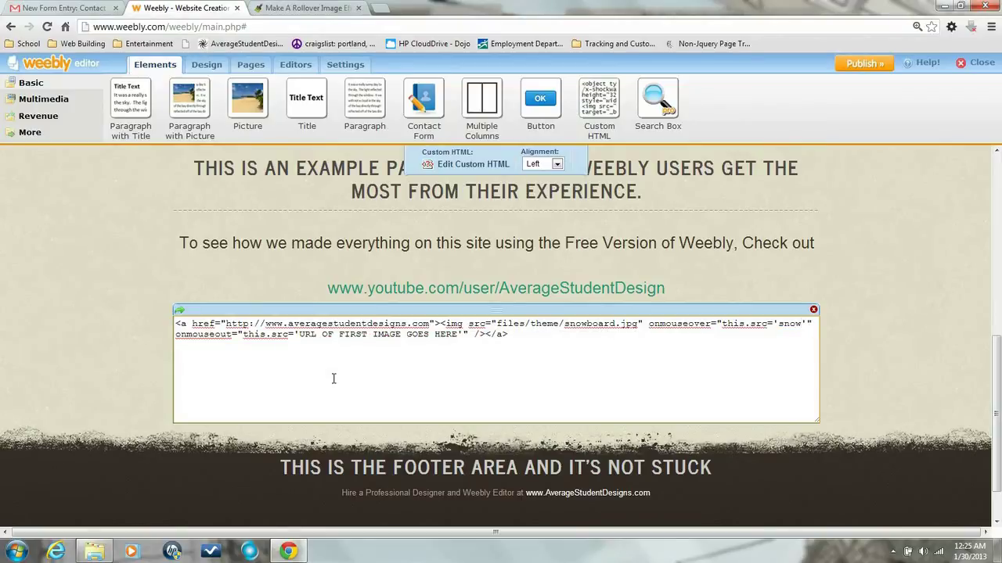
key(BackSpace)
key(BackSpace)
key(BackSpace)
key(BackSpace)
text(files/theme)
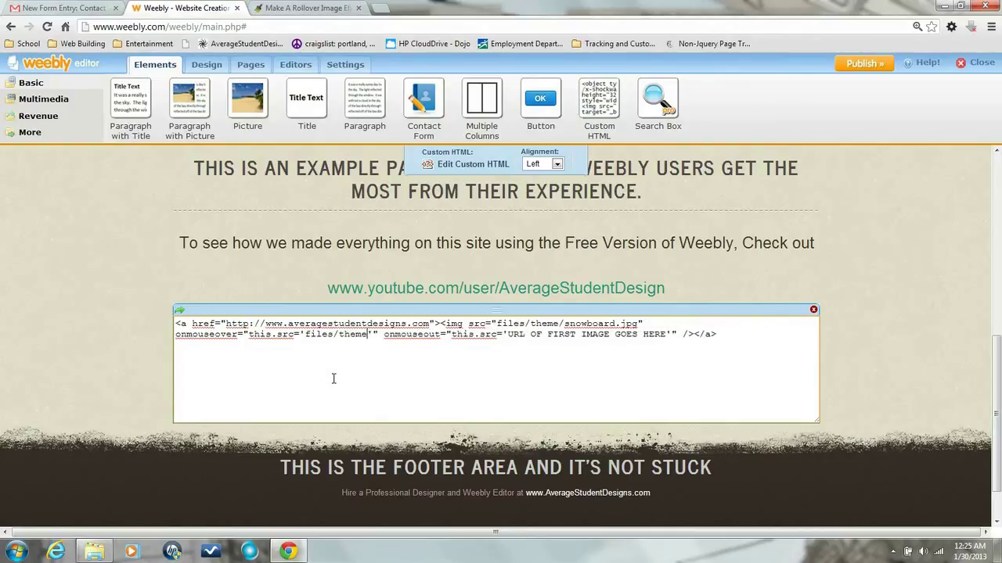
text(/sno)
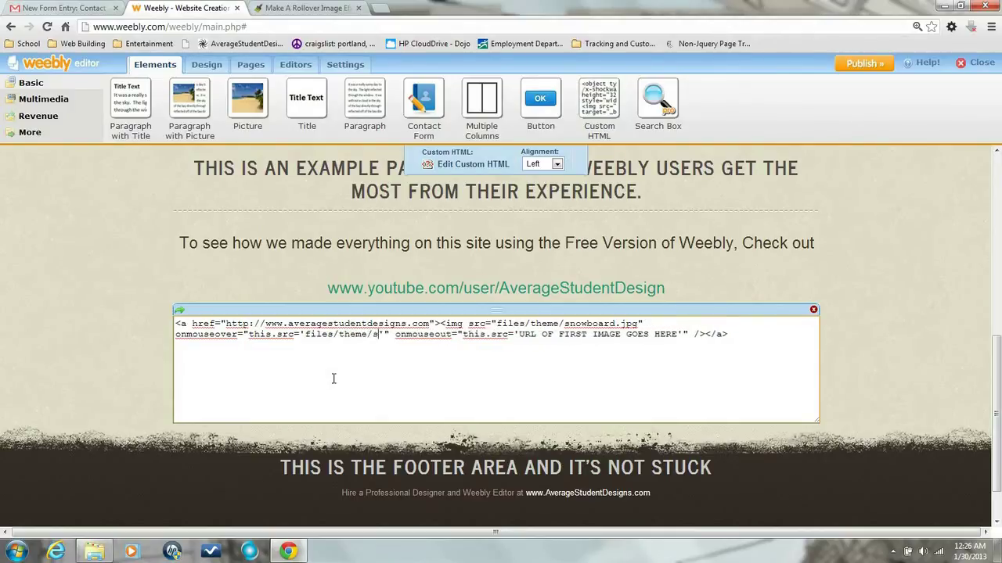
text(wboar)
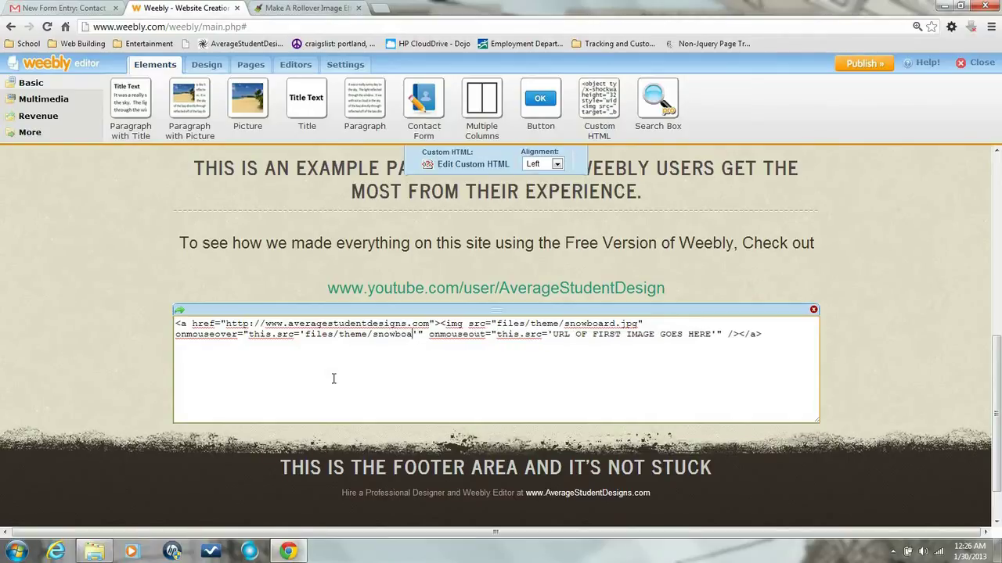
text(d)
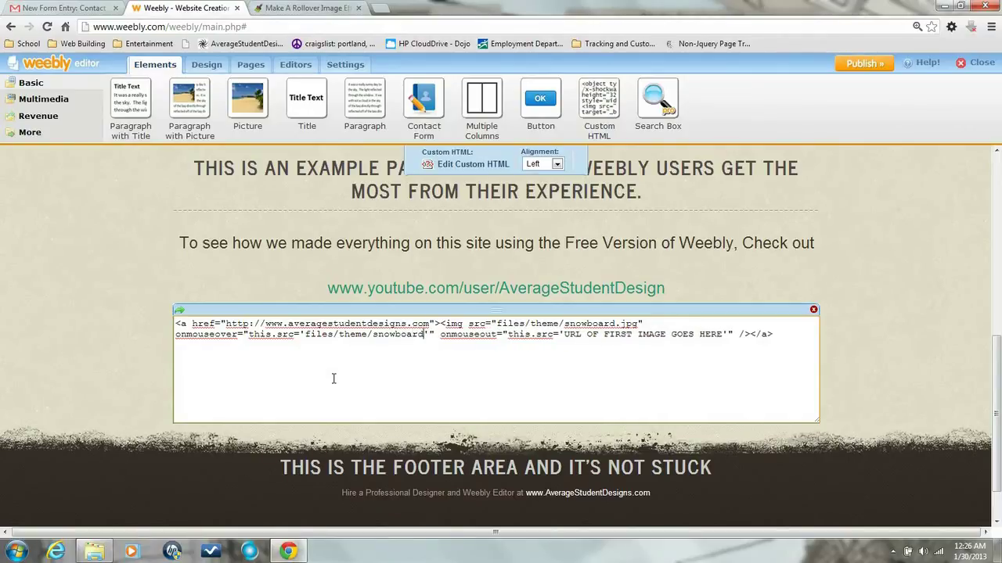
text(2.)
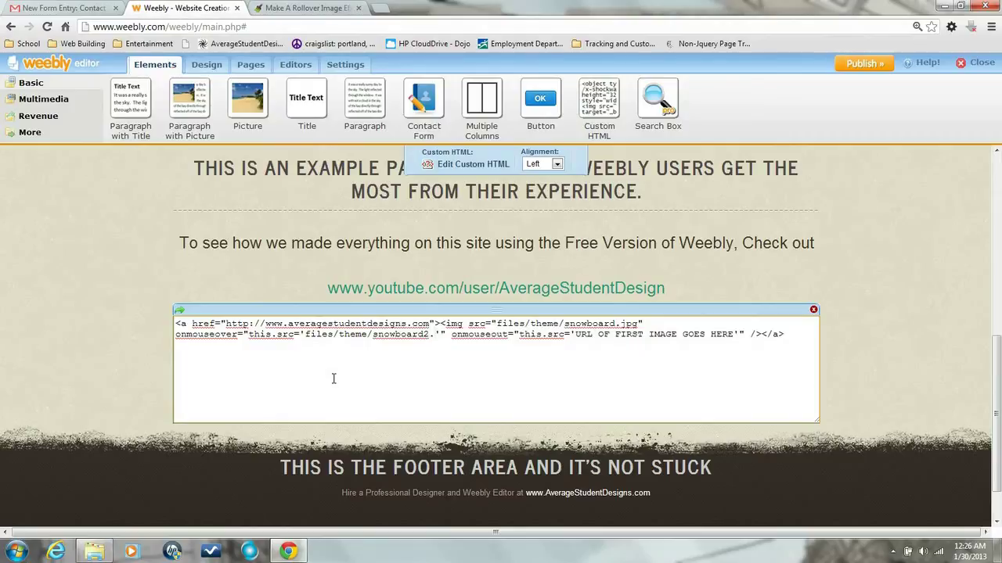
text(png)
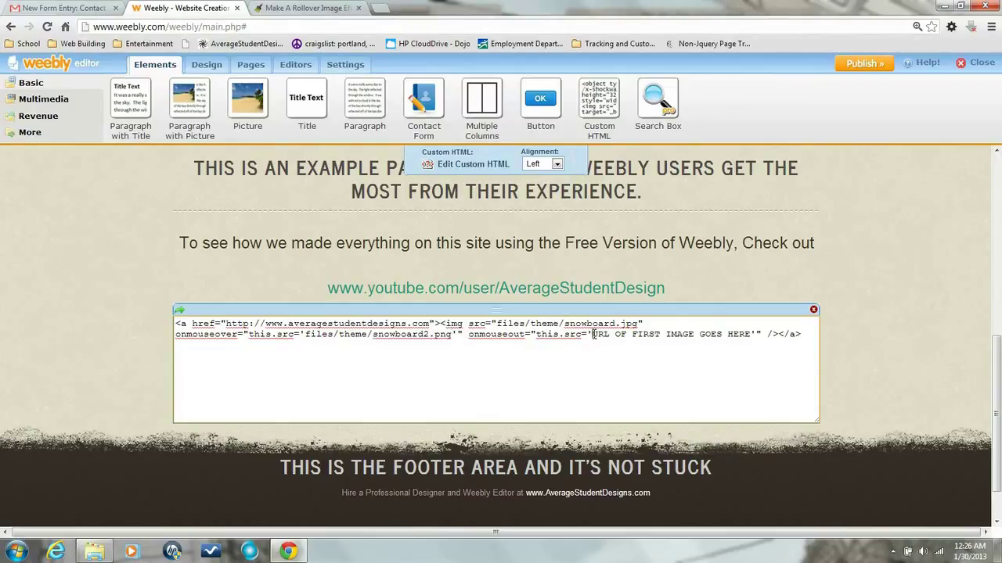
drag(592, 334, 749, 334)
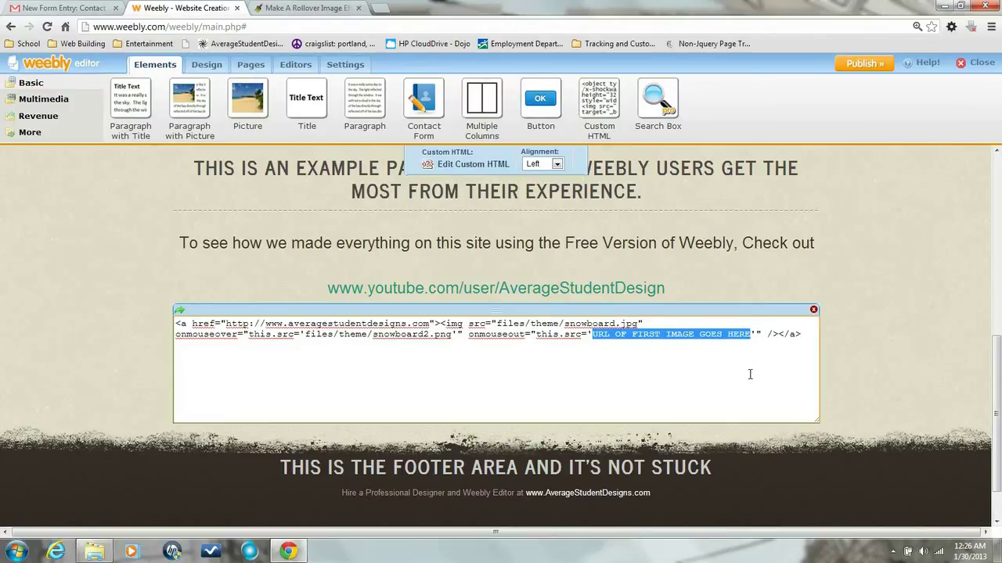
text(files)
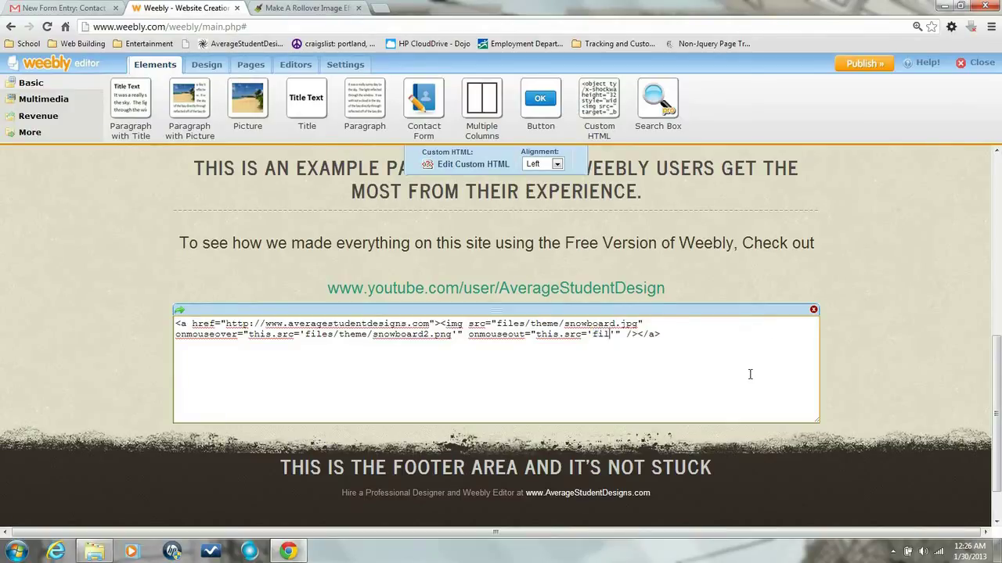
text(/theme/snowb)
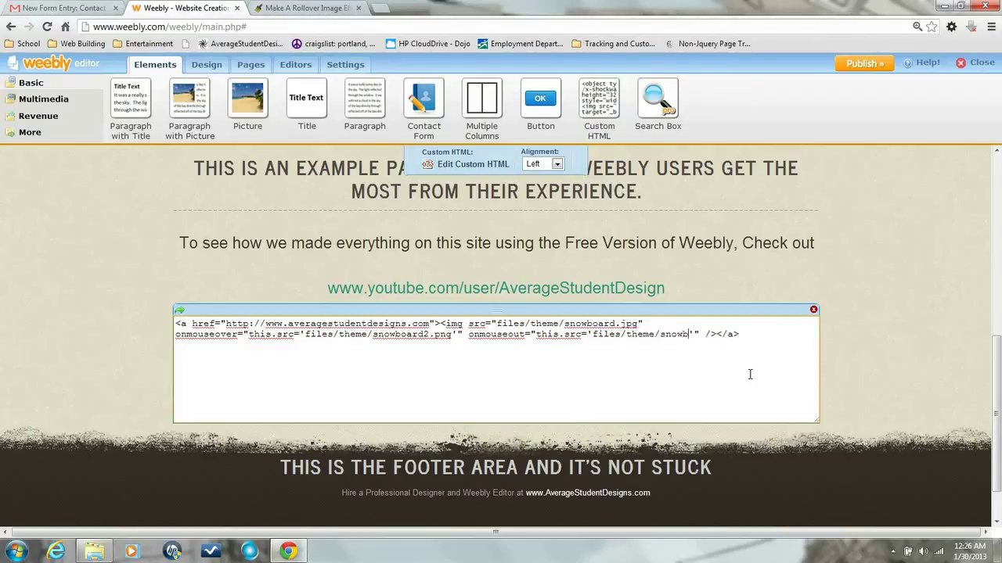
text(oard.jpg)
Close the Custom HTML element so the rollover code renders, then publish the website.
click(884, 317)
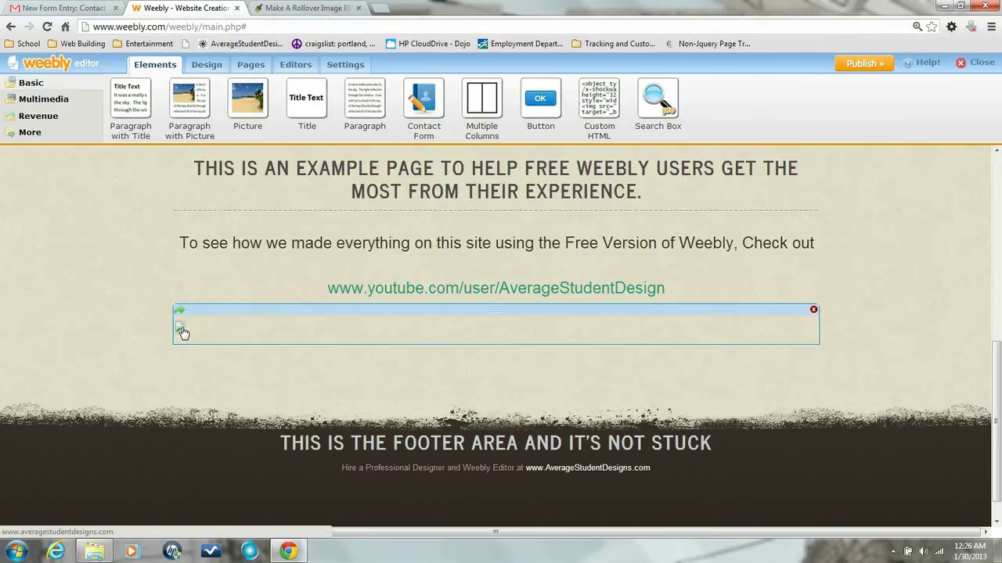
drag(187, 331, 342, 333)
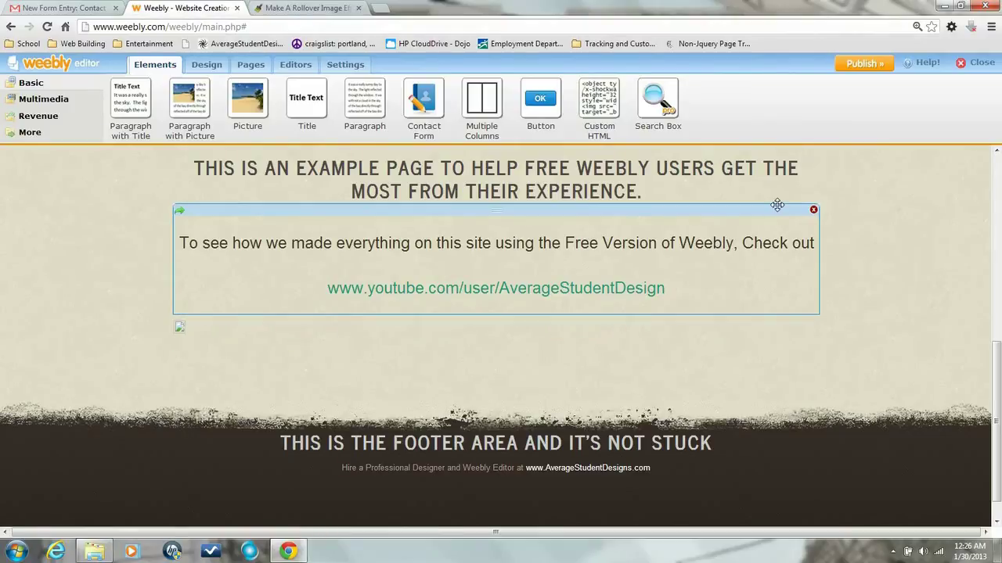
click(853, 69)
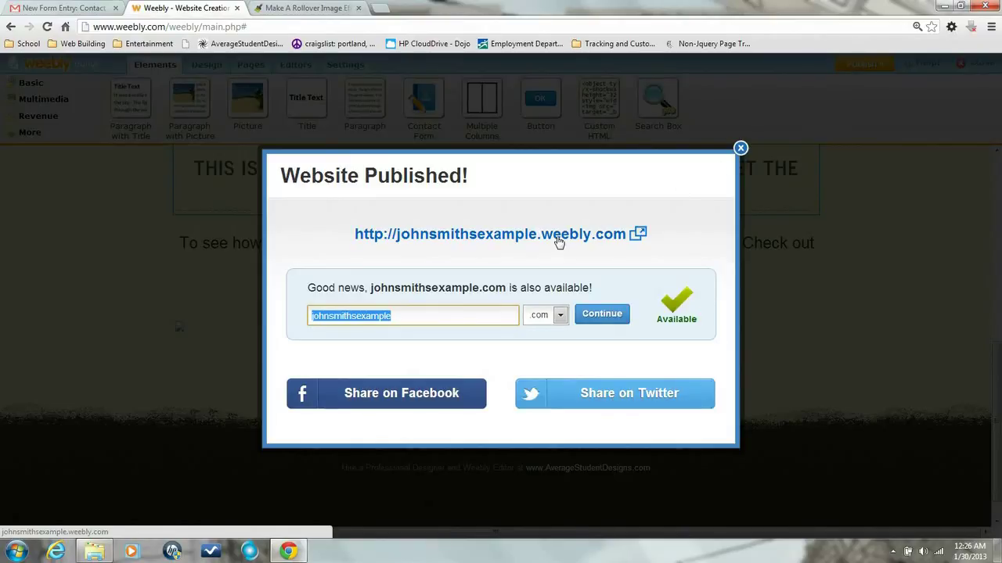
Open the published site and confirm the snowboard image swaps to the colourful version on hover.
click(558, 242)
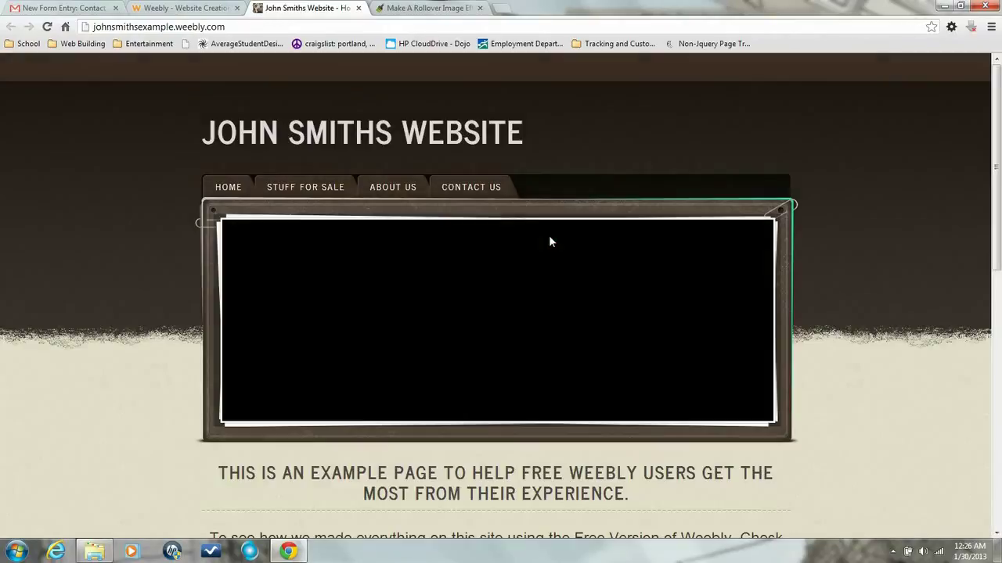
scroll(548, 233, down, 4)
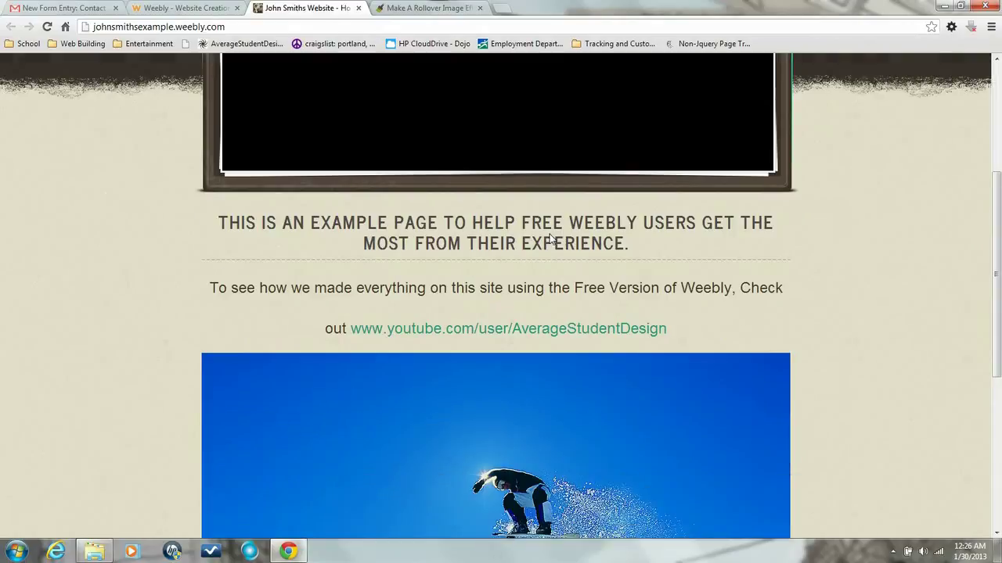
scroll(907, 234, down, 3)
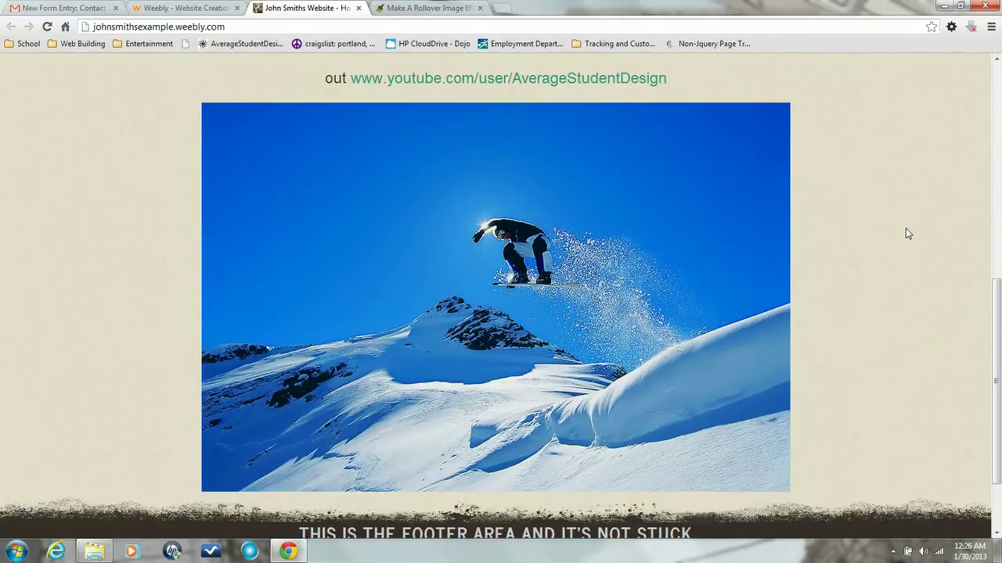
mouse_move(687, 250)
mouse_move(734, 238)
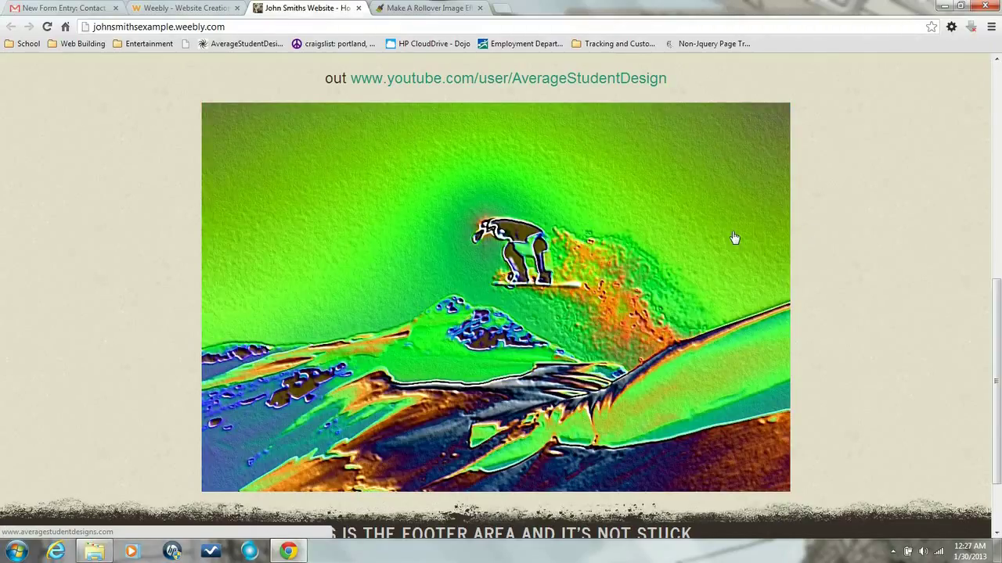